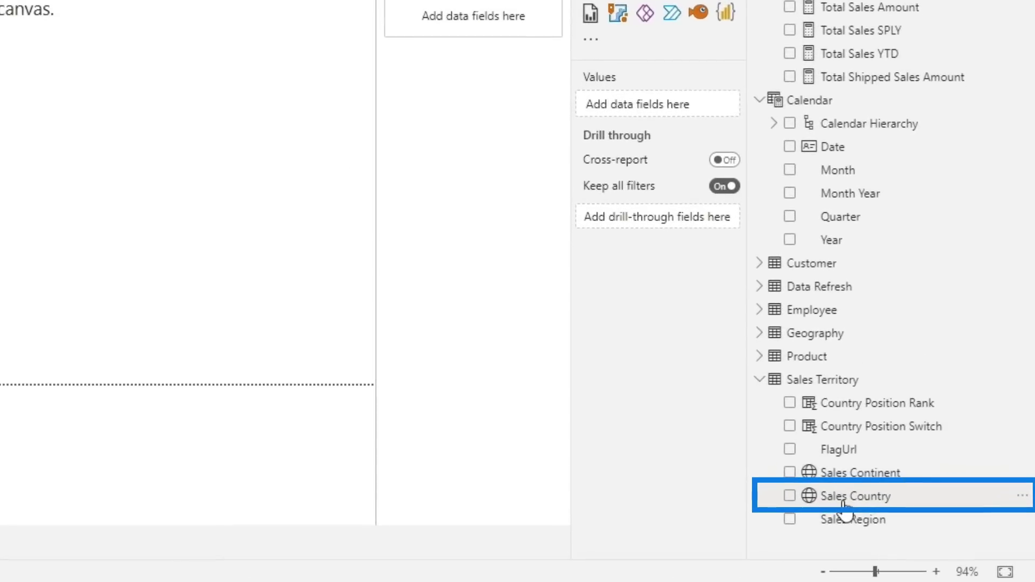
Create a table visual with Sales Country and Total Sales Amount, and enlarge it on the canvas.
click(844, 497)
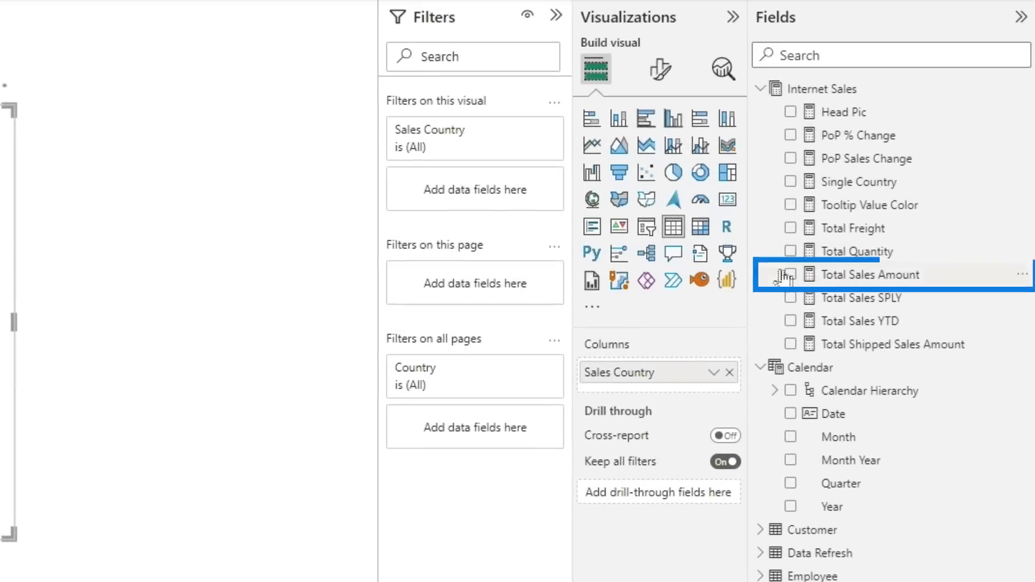
click(788, 275)
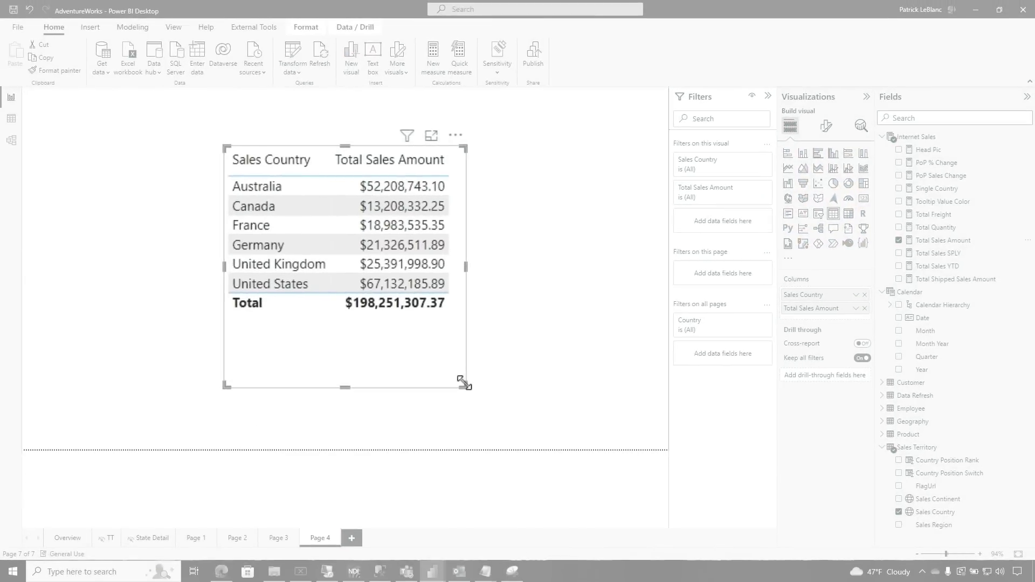
drag(463, 383, 518, 390)
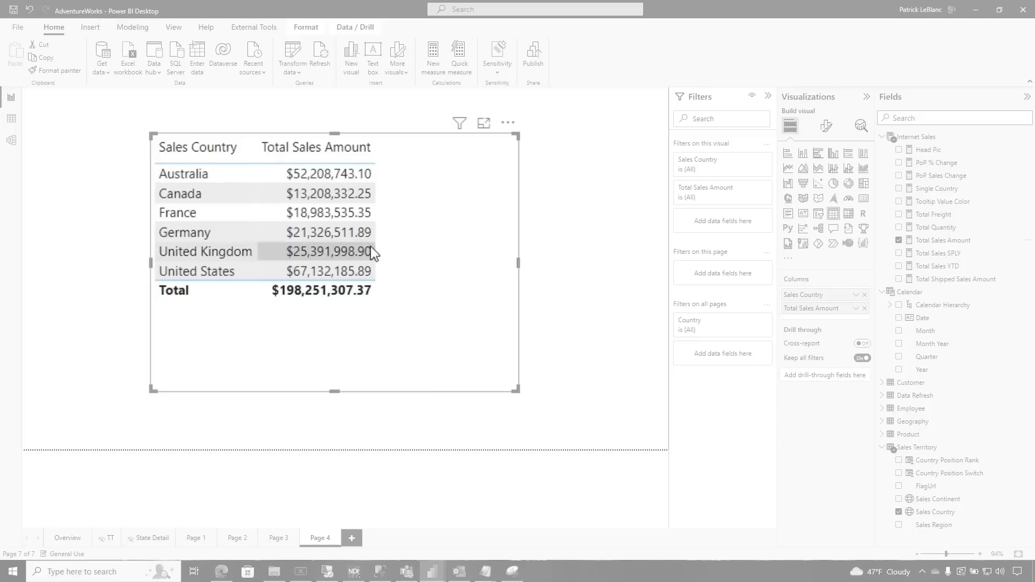
key(Escape)
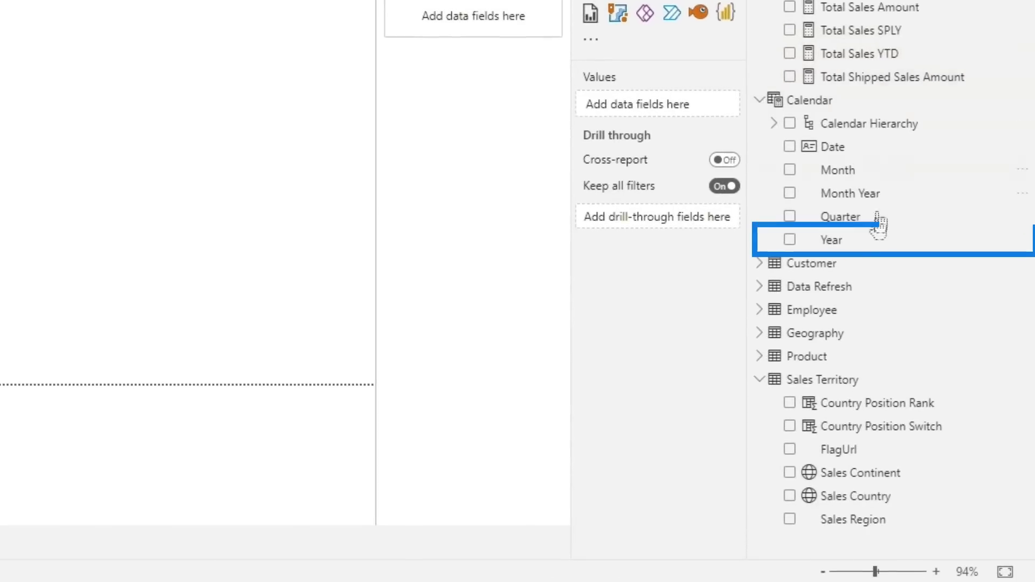
Add a slicer for the Calendar Year field in Vertical list style and filter the page to 2020.
click(854, 243)
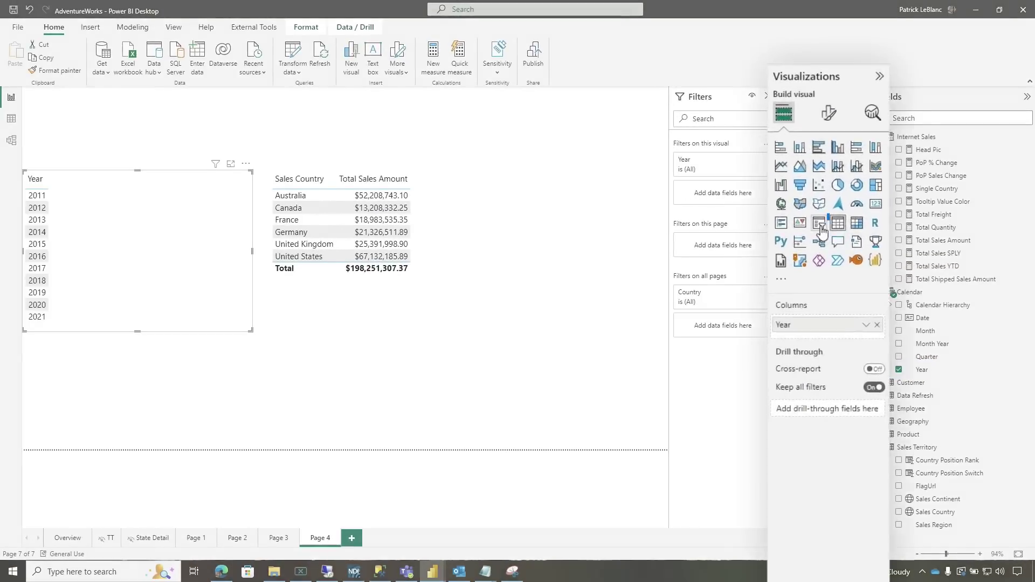
click(848, 76)
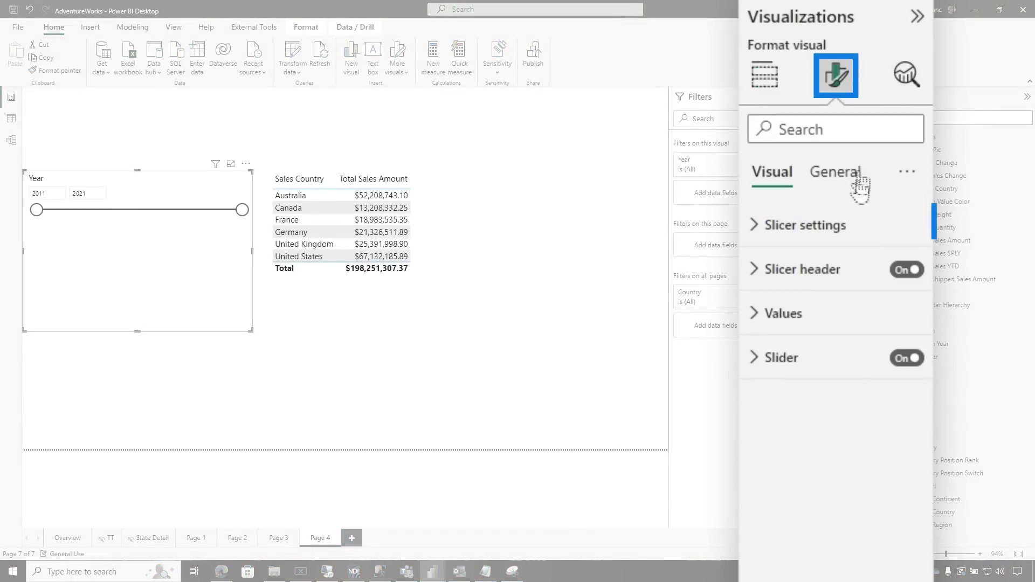
click(811, 225)
click(826, 326)
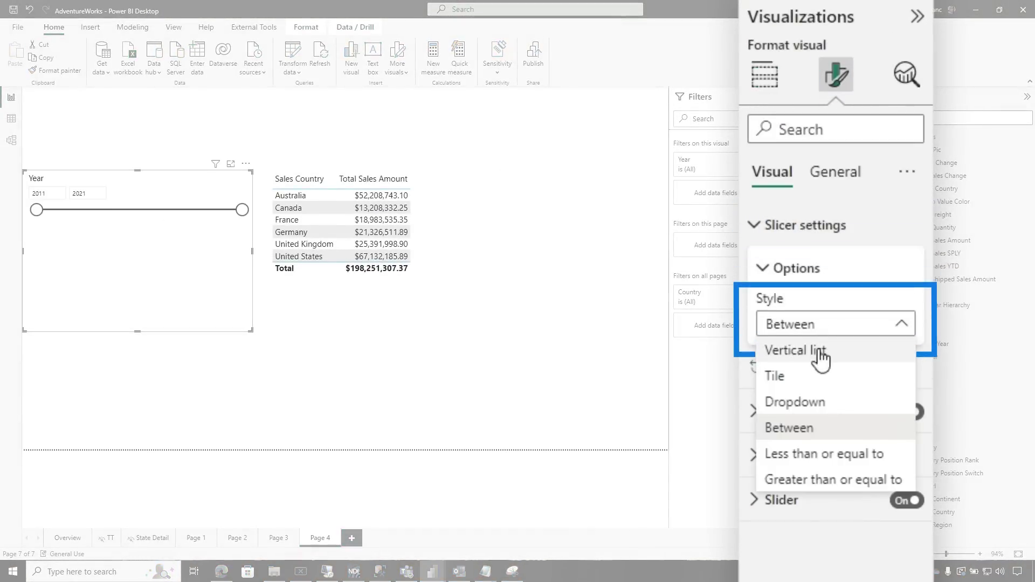
click(796, 351)
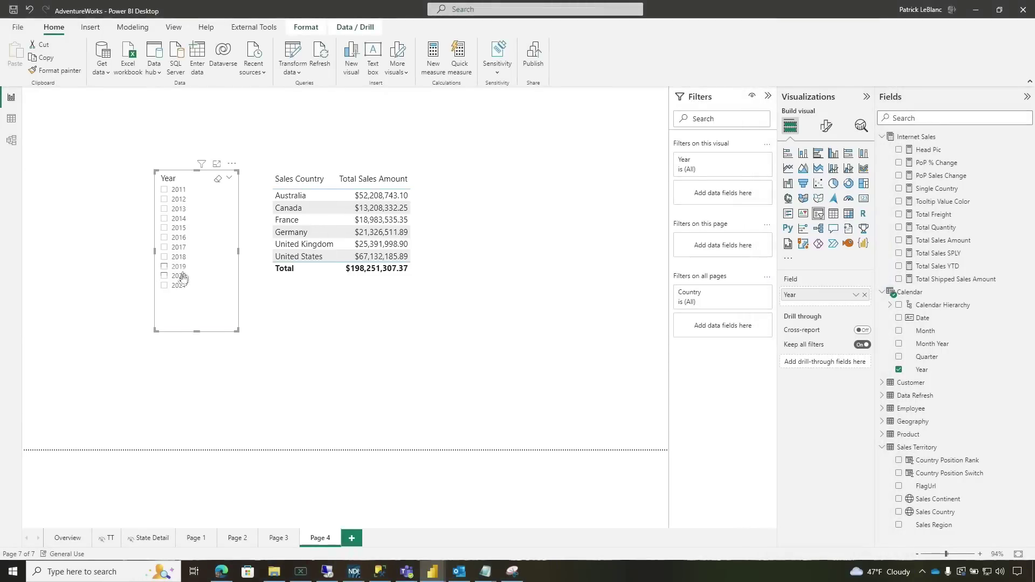
click(146, 284)
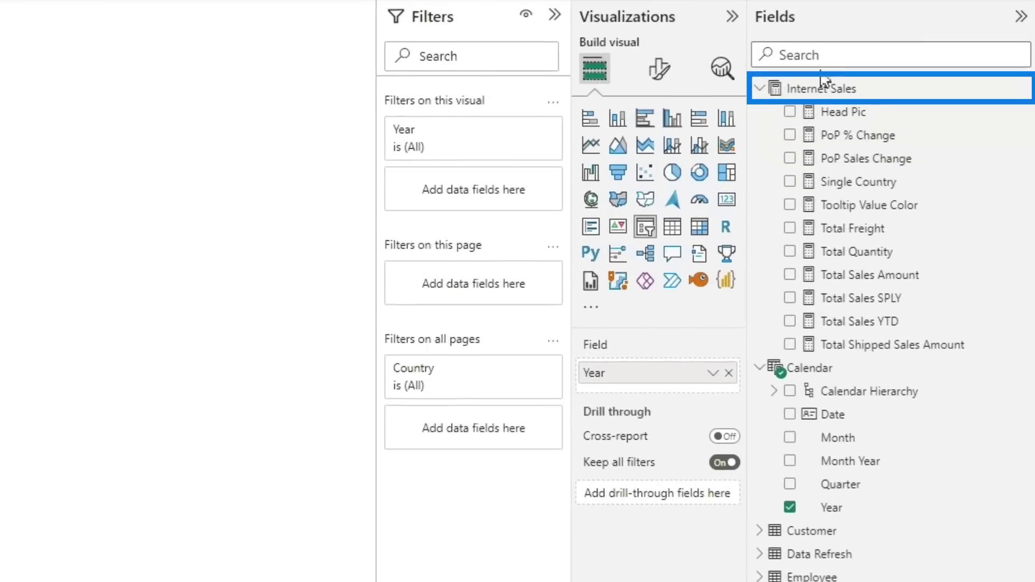
Create a measure named Total Sales to Compare in the Internet Sales table and begin its expression with the INDEX function.
right_click(818, 89)
click(847, 102)
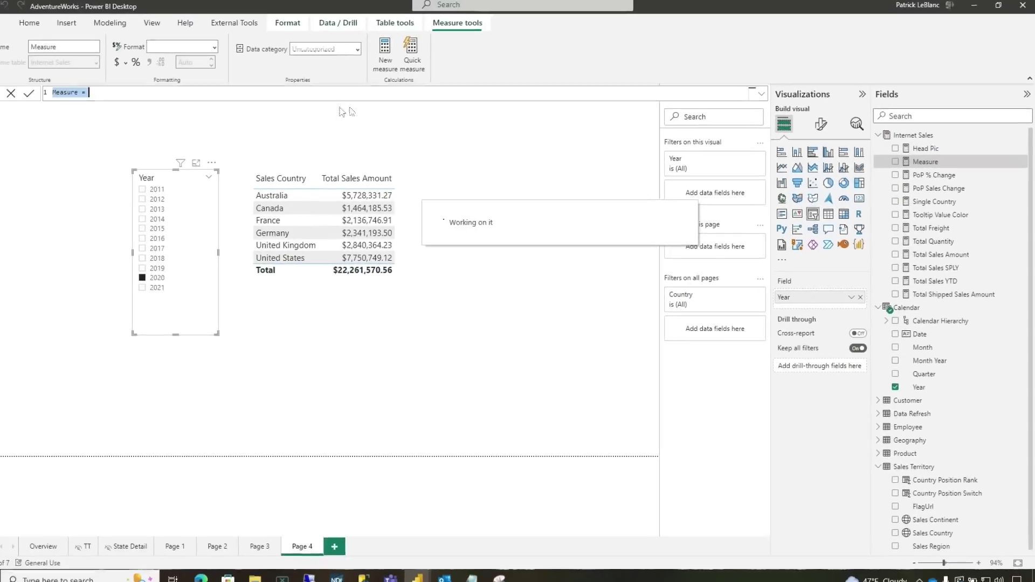
text(Toa)
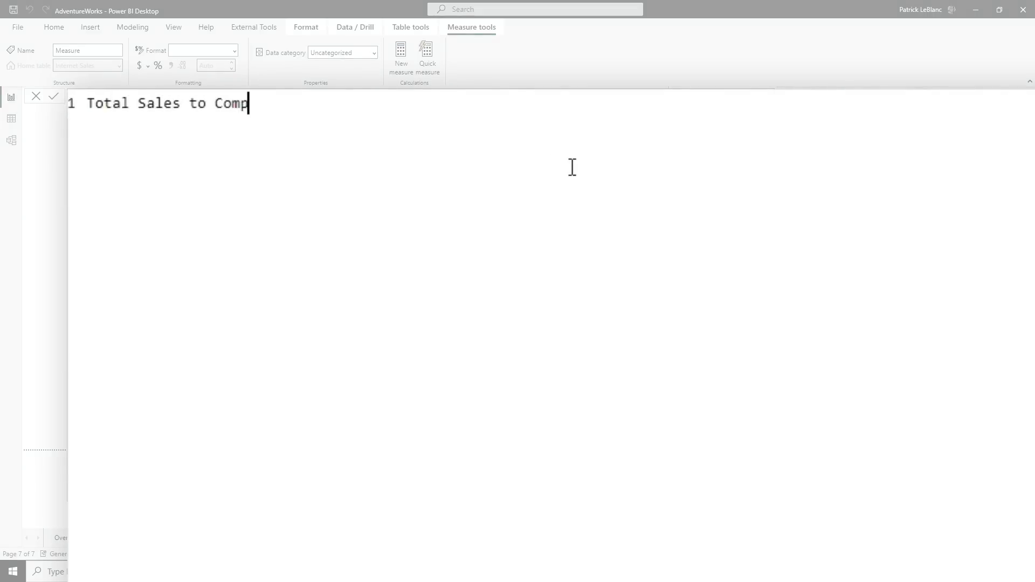
text(In)
key(Tab)
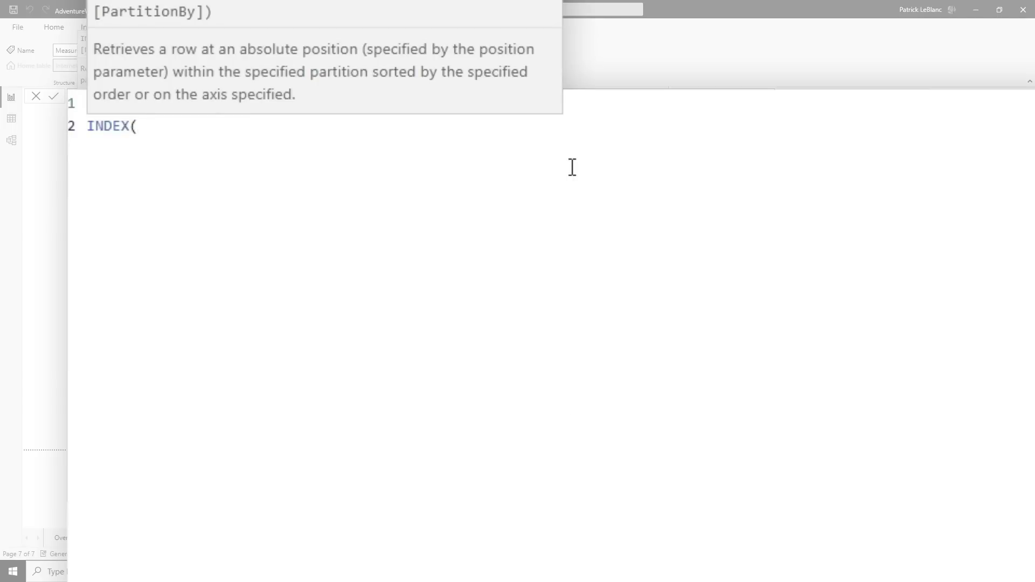
Complete INDEX with position 1 and ALLSELECTED('Sales Territory'[Sales Country]), and commit the measure.
text(1, all)
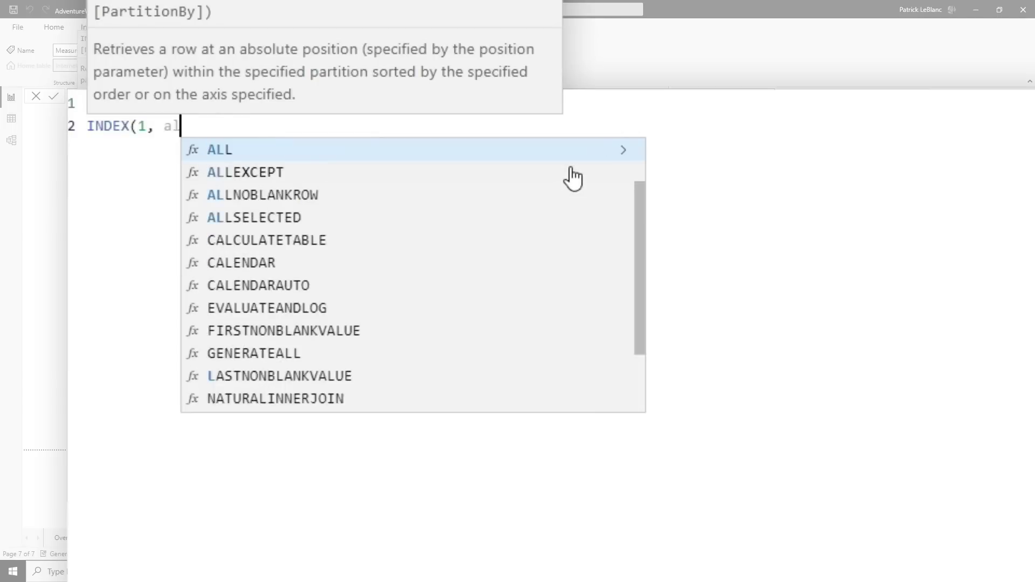
key(Down)
key(Down)
key(Down)
key(Tab)
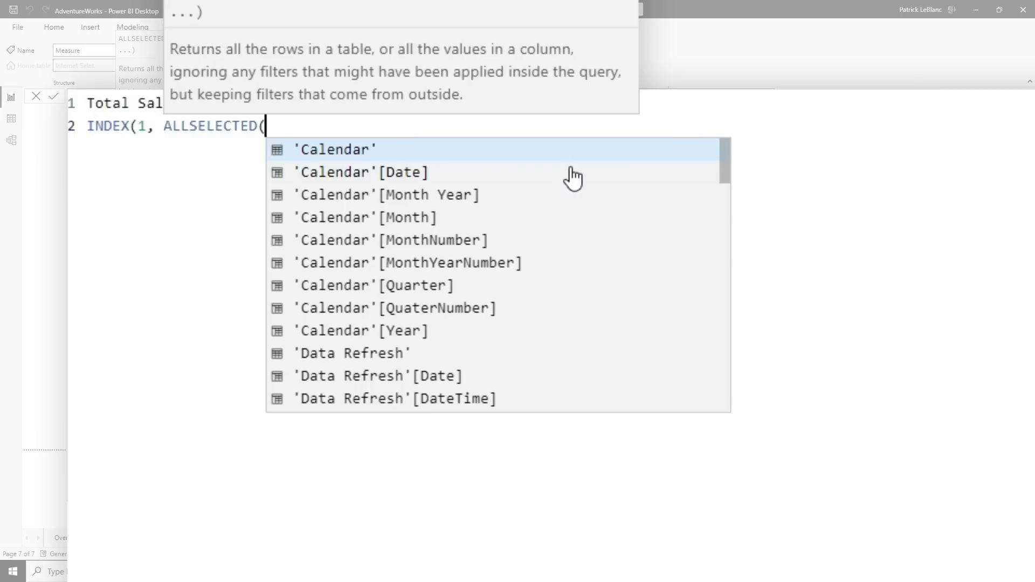
text(count)
key(Up)
key(Tab)
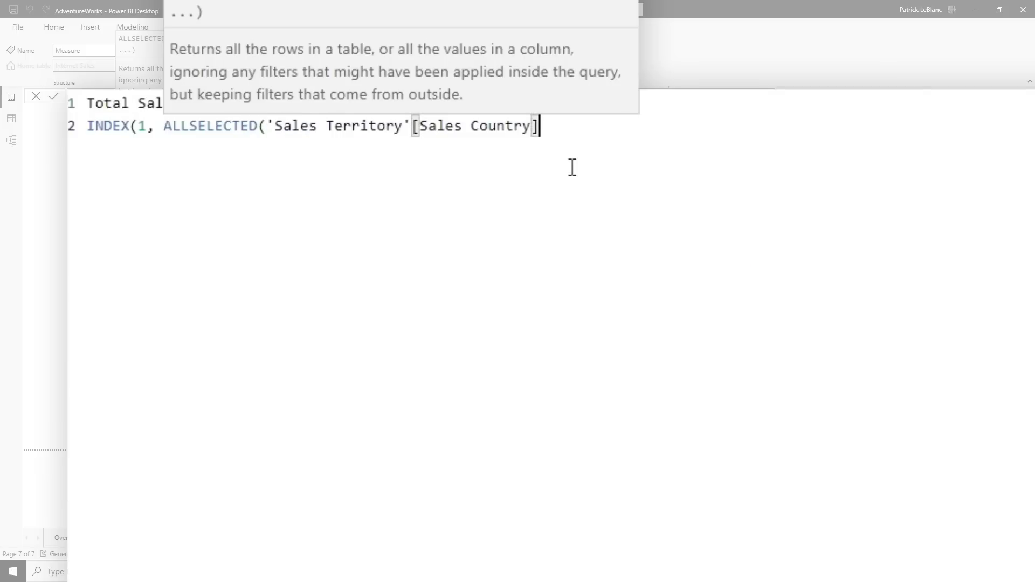
text())
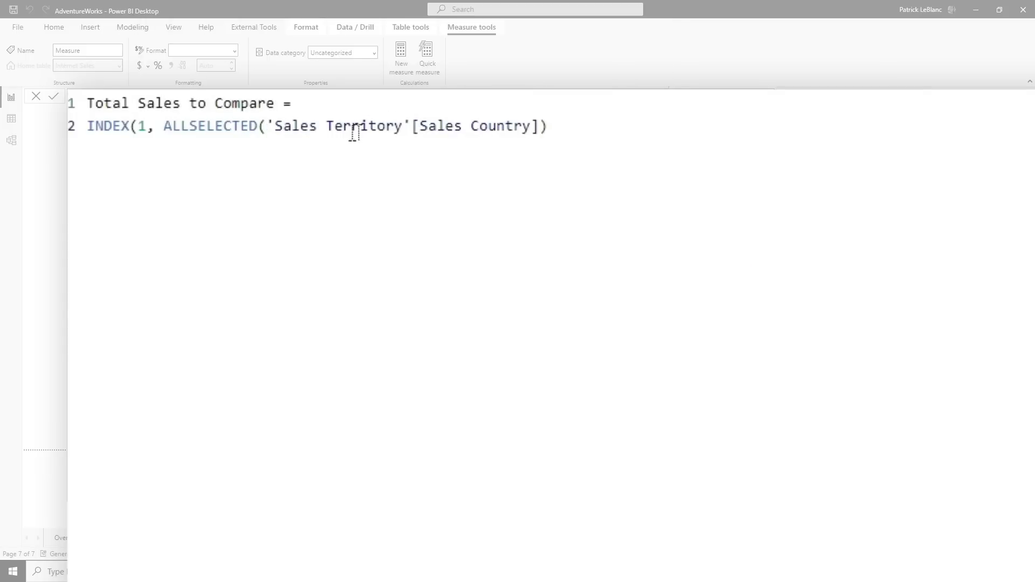
click(53, 97)
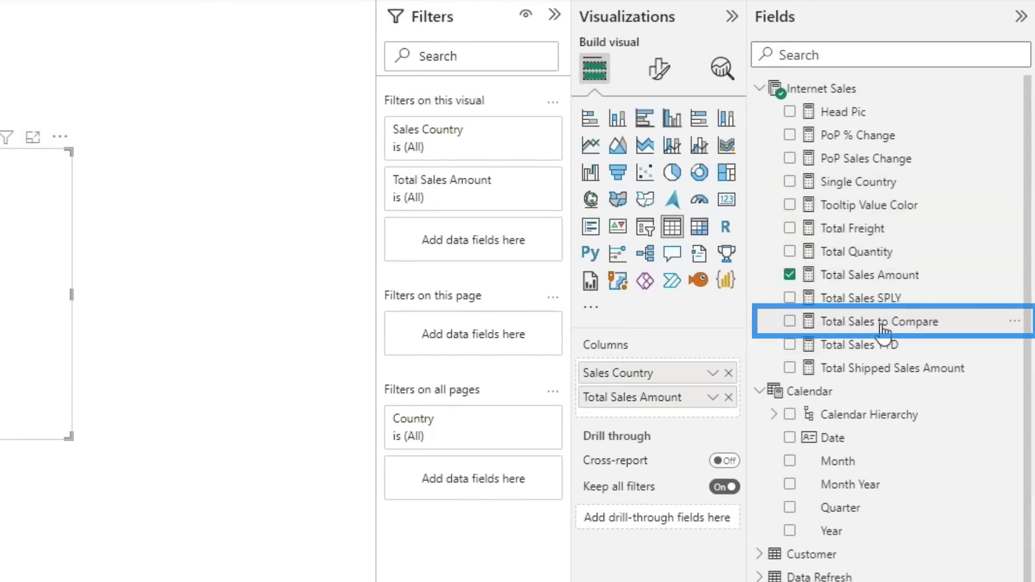
Add Total Sales to Compare to the sales table visual and change its INDEX position to 2.
drag(885, 327, 451, 286)
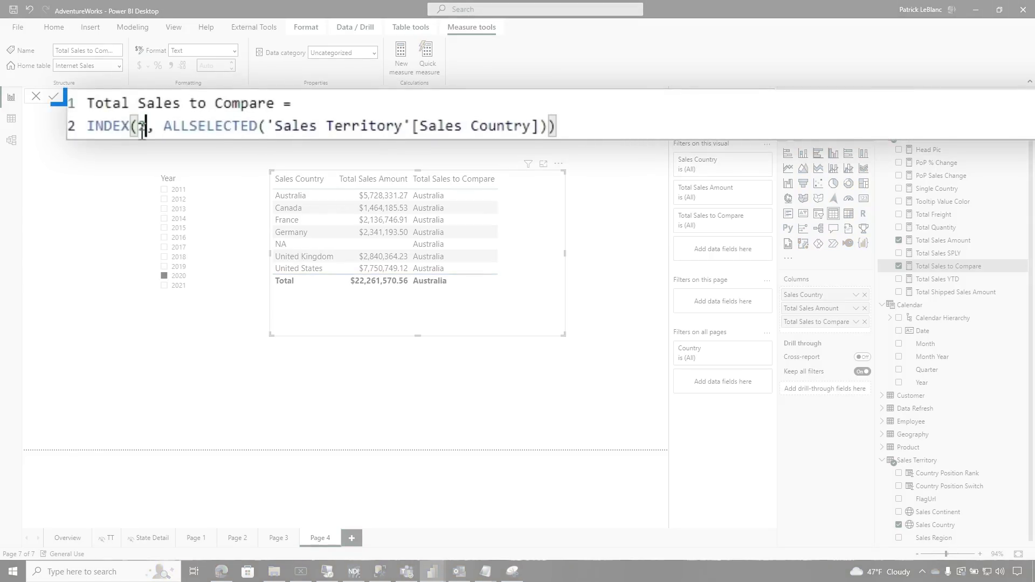
click(52, 99)
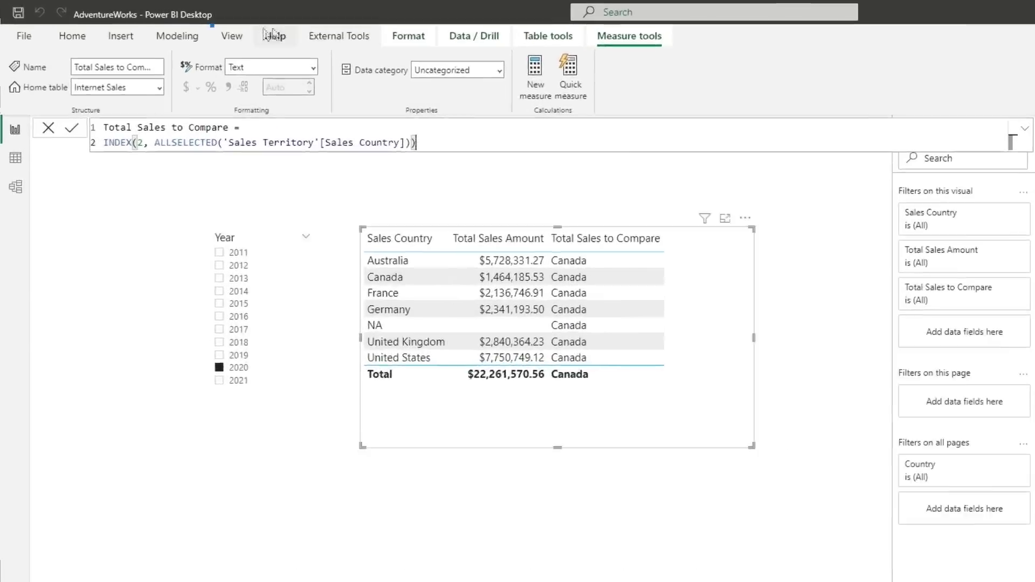
Create a numeric range parameter named Country Position, whole number, minimum 1, maximum 7, increment 1.
click(129, 30)
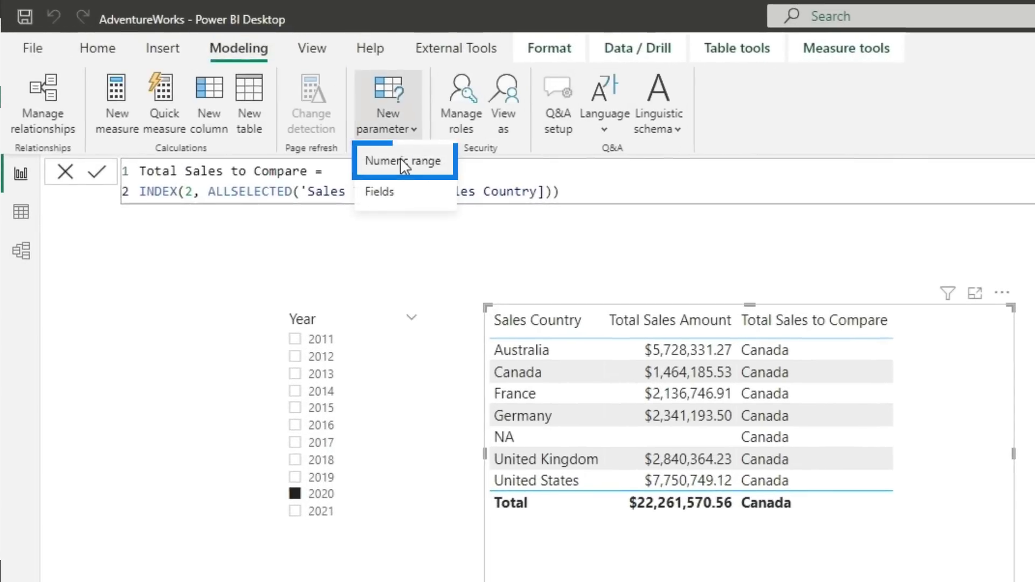
click(404, 162)
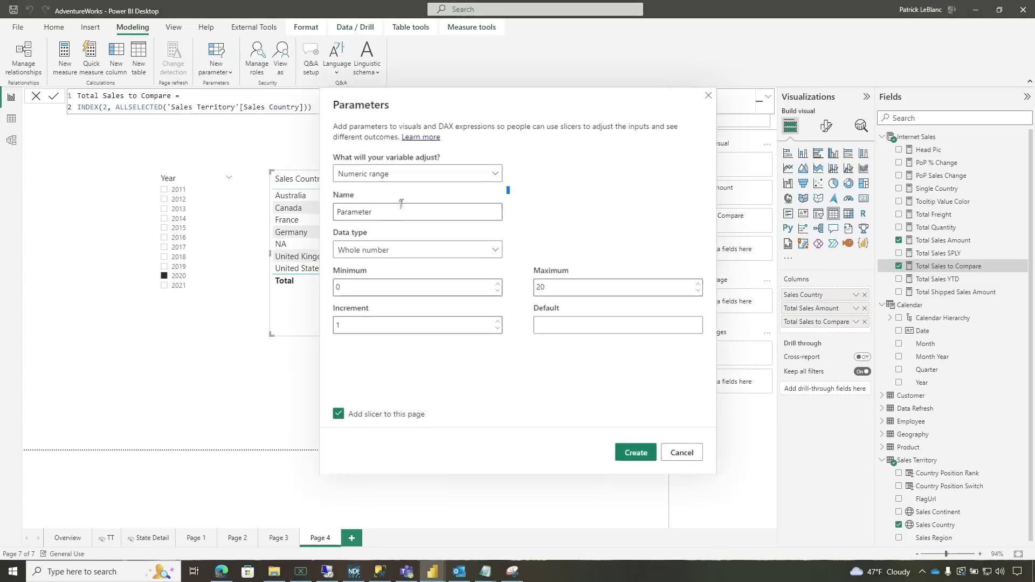
double_click(401, 206)
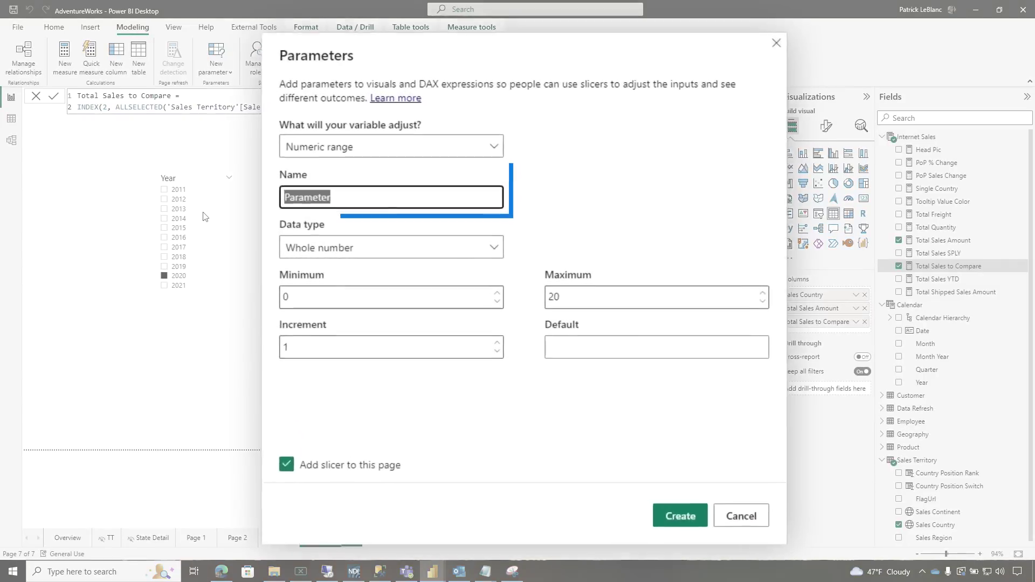
text(Country Position)
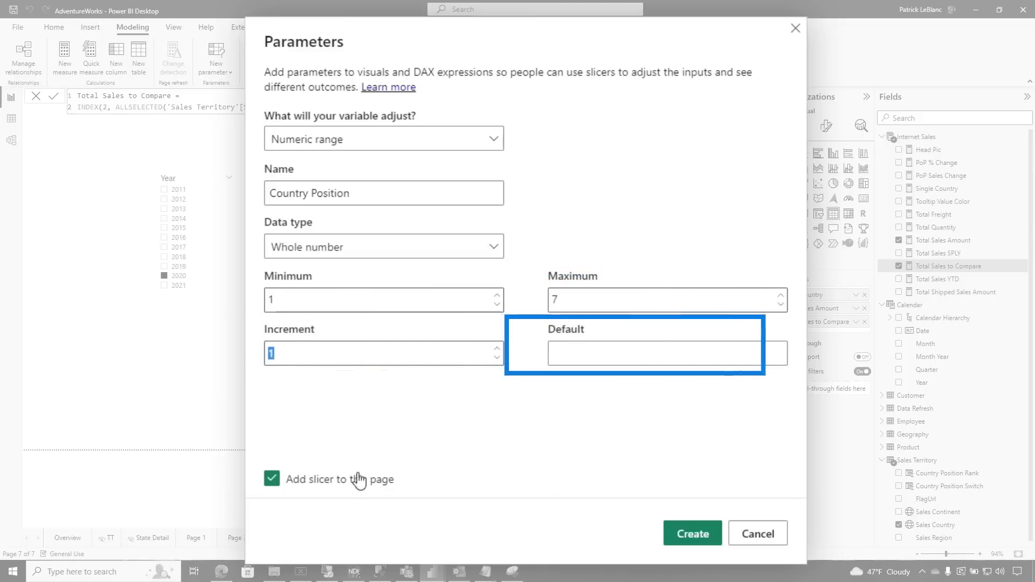
click(693, 533)
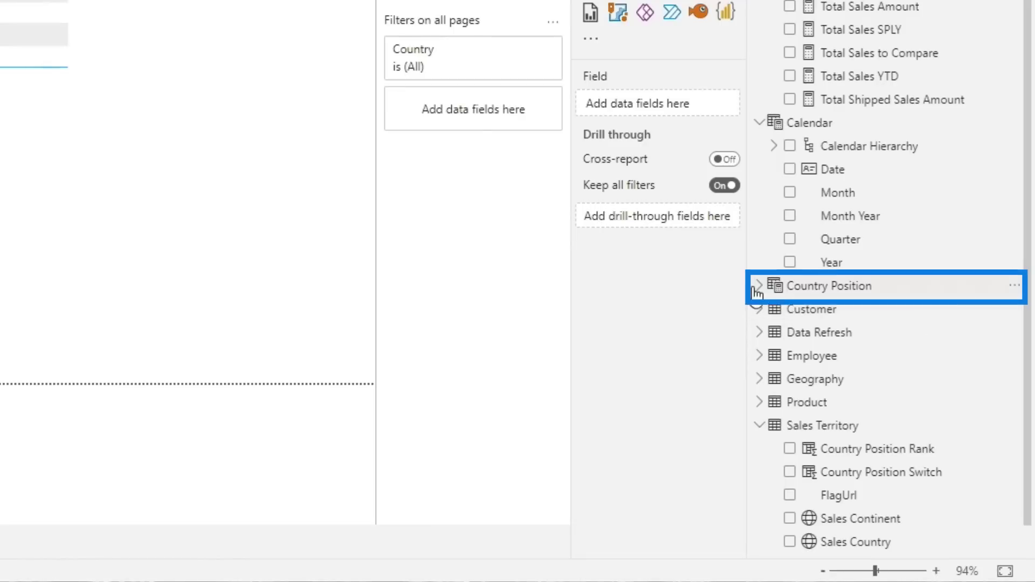
Put the Country Position parameter field in the new slicer and set the slicer style to Vertical list.
click(758, 292)
click(790, 308)
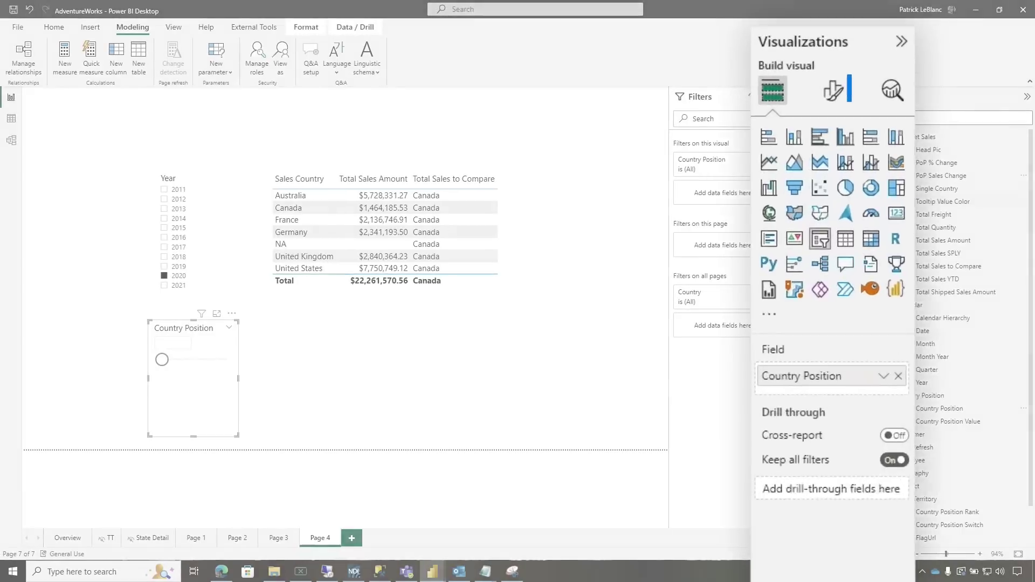
click(833, 92)
click(832, 234)
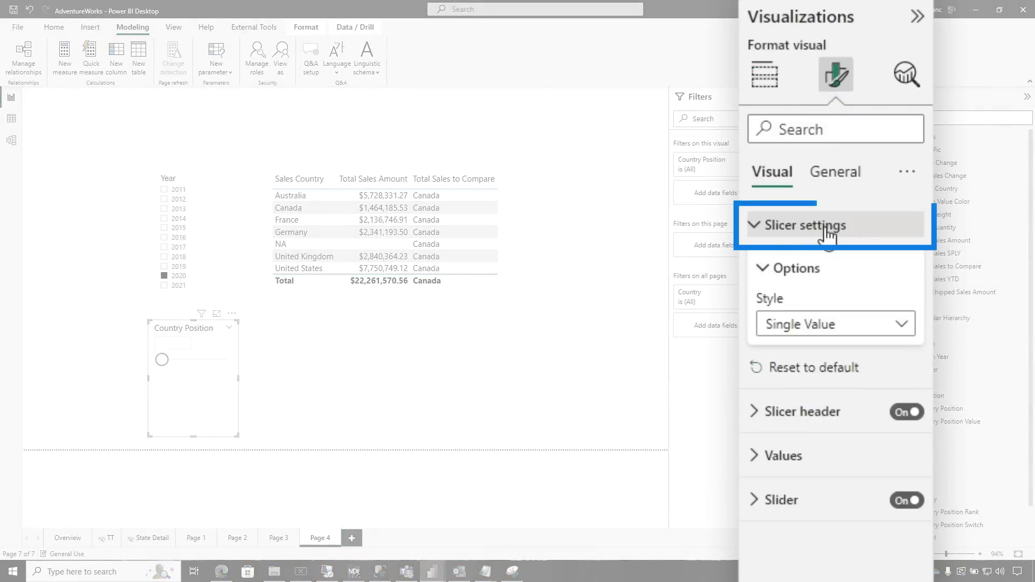
click(808, 329)
click(807, 358)
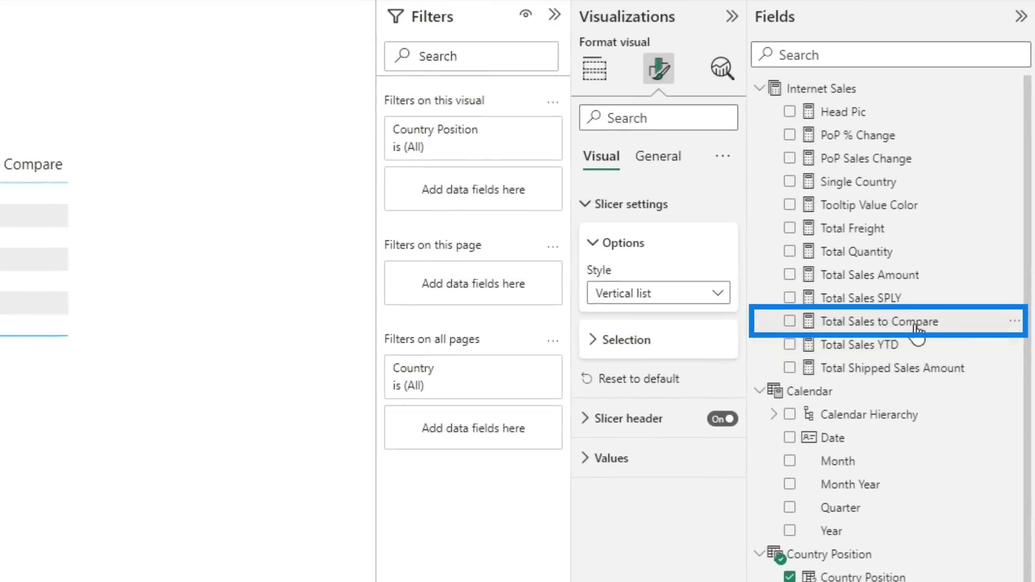
In the Total Sales to Compare measure, define a variable _position equal to [Country Position Value] above the INDEX expression.
click(916, 324)
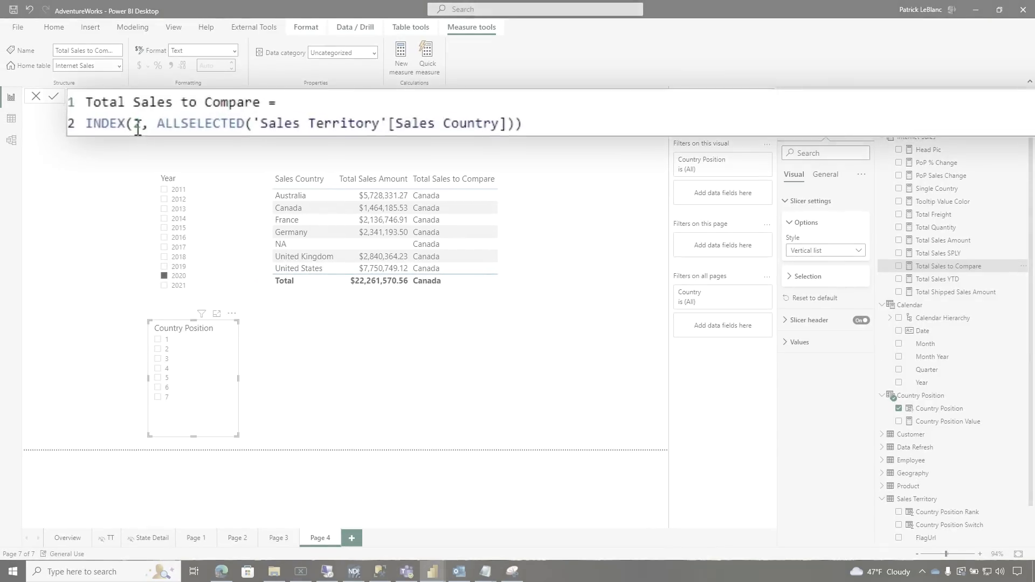
key(shift+Return)
text(var )
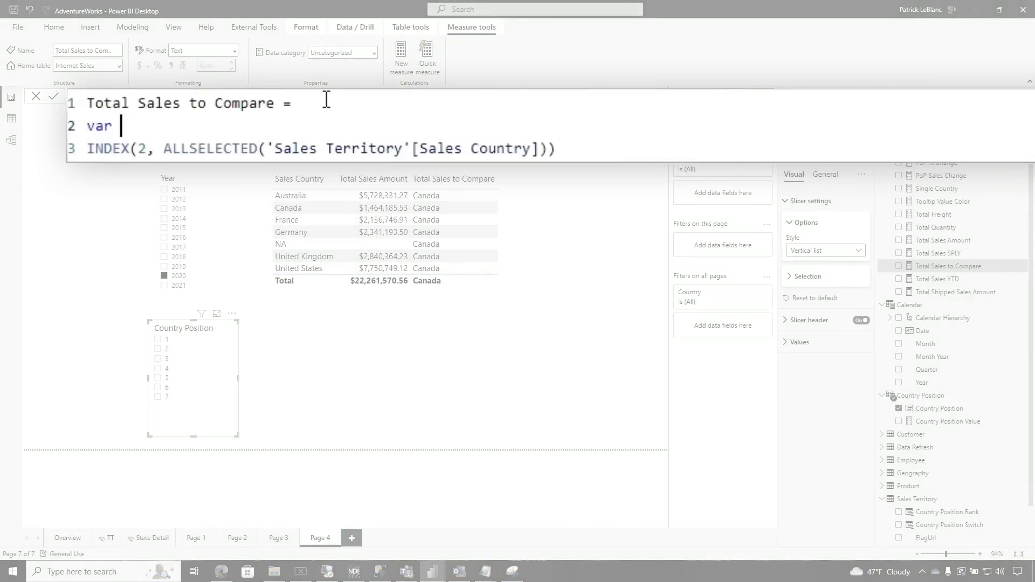
text(_position = [)
text(s)
key(BackSpace)
text(cou)
key(Tab)
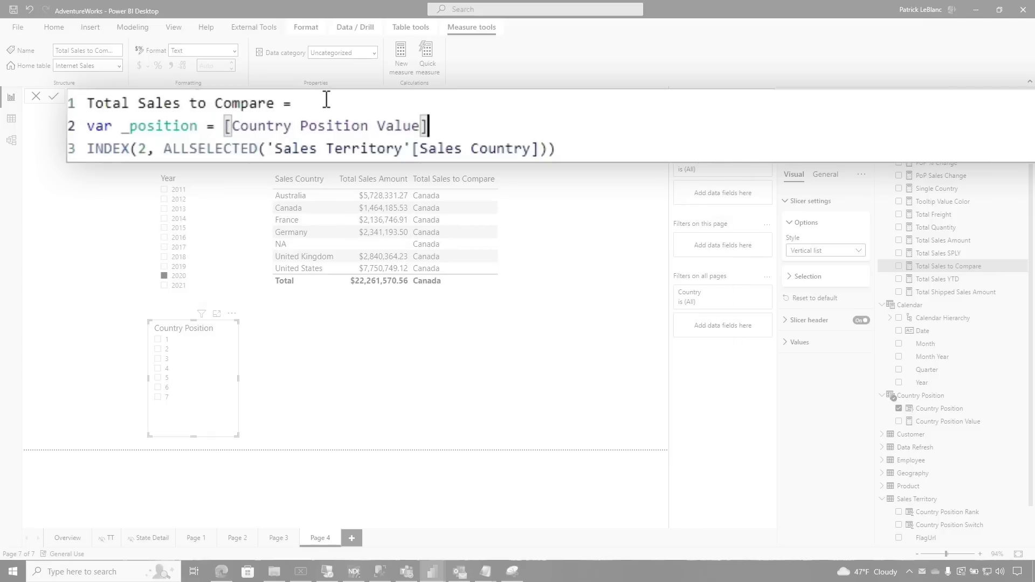
Add a return line after the variable, use _position as the INDEX position, and commit the measure.
key(Return)
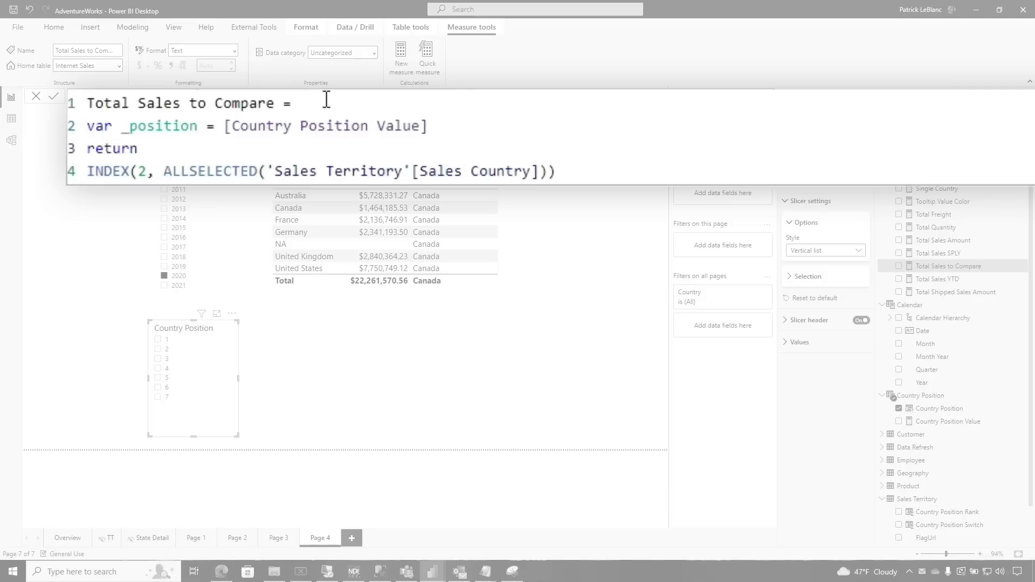
text(_position)
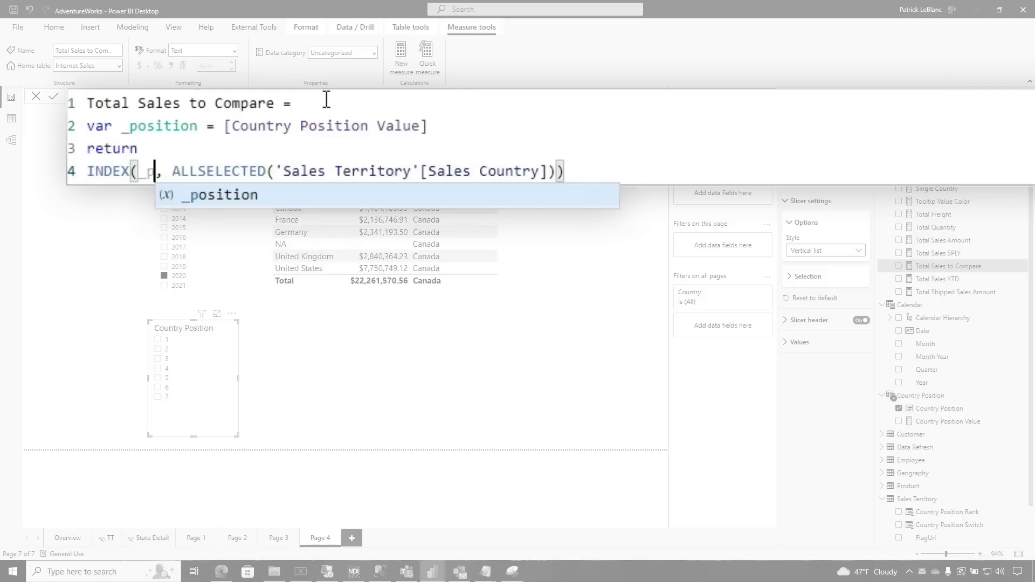
key(Return)
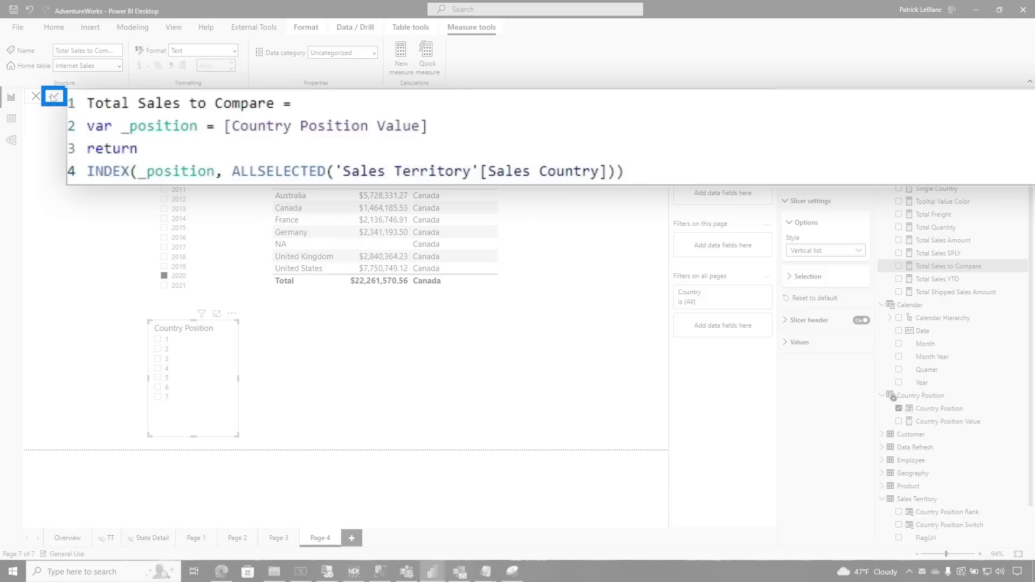
Try positions 1 and 3 in the Country Position slicer to check the Total Sales to Compare column.
click(158, 340)
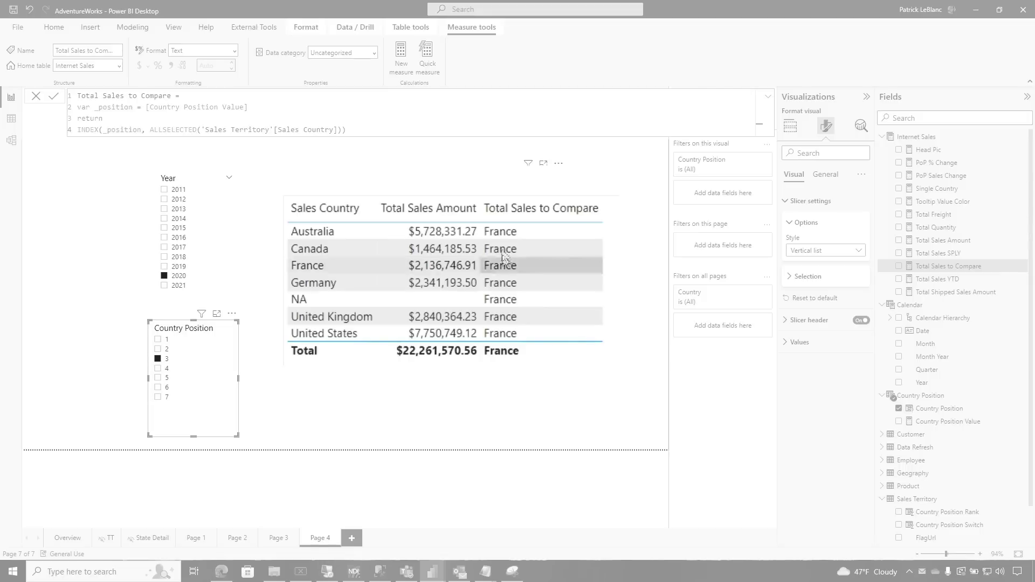
click(160, 360)
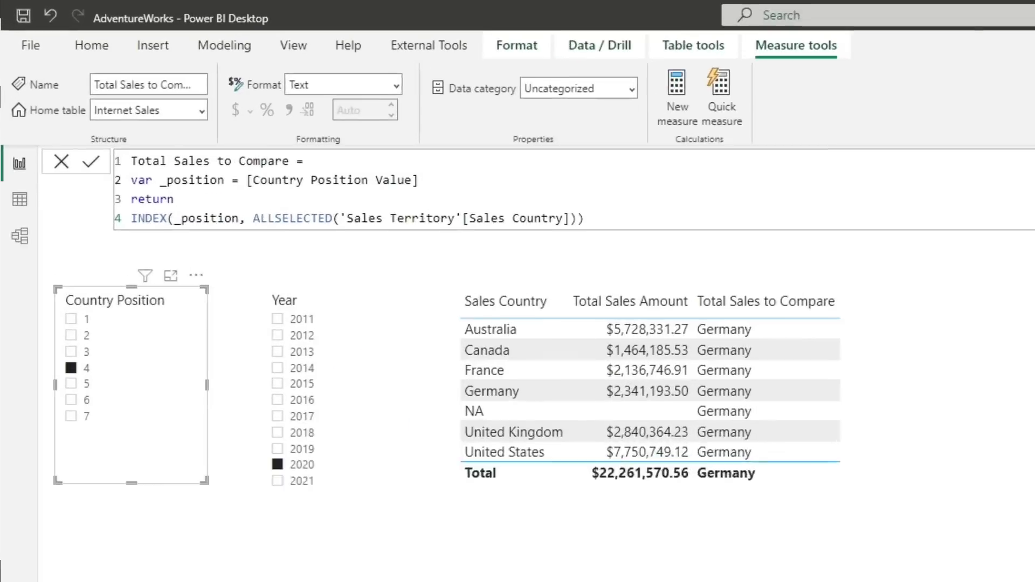
Create a calculated table named Countries and start its expression on a second line with the ALL function.
click(252, 57)
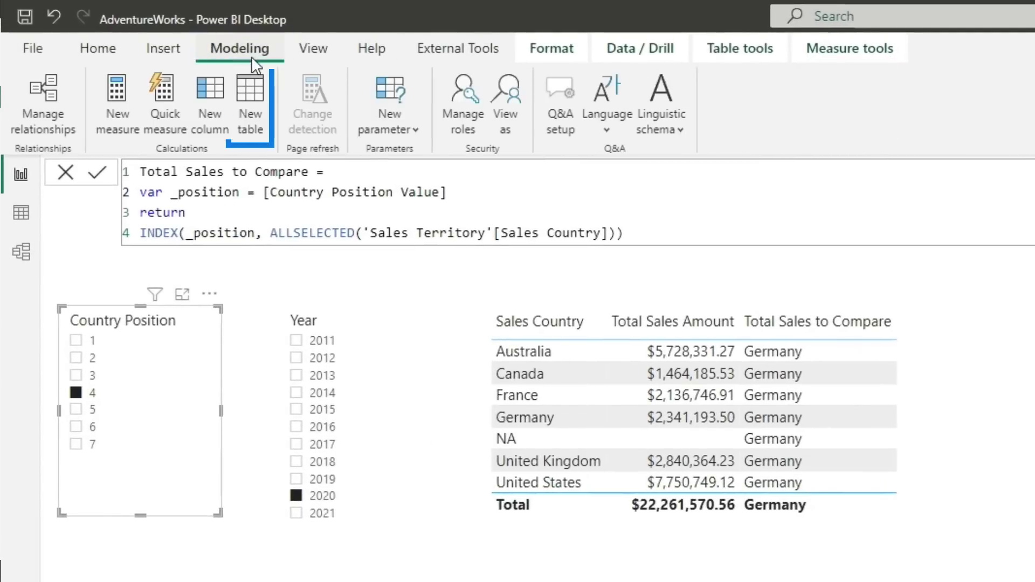
click(257, 100)
text(Countries =)
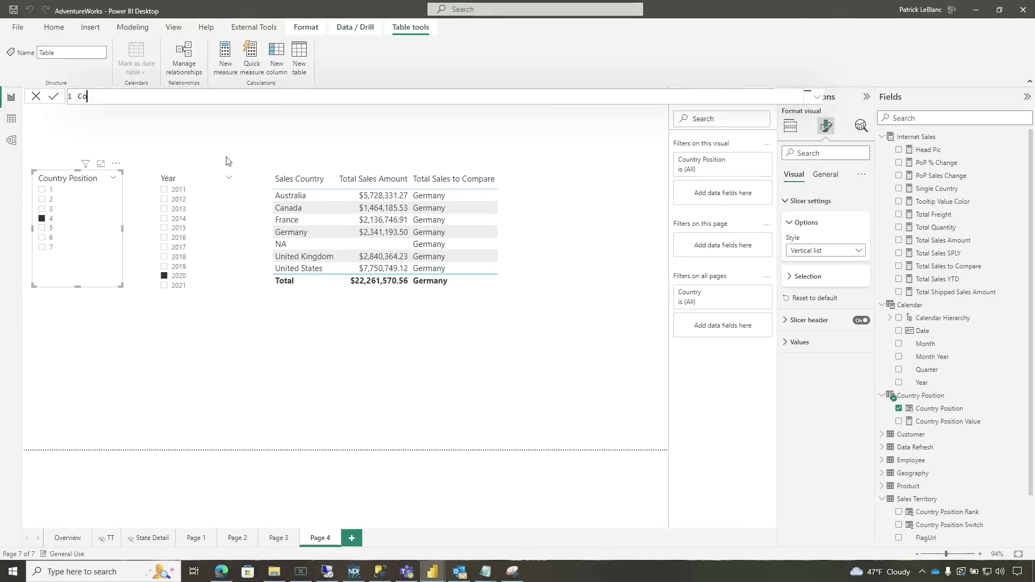
key(shift+Return)
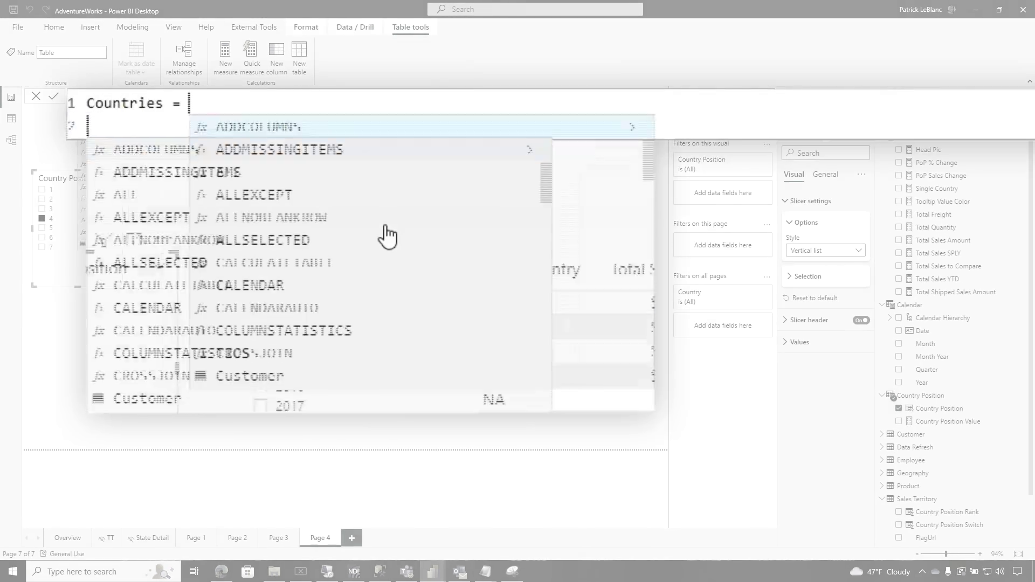
text(all)
key(Tab)
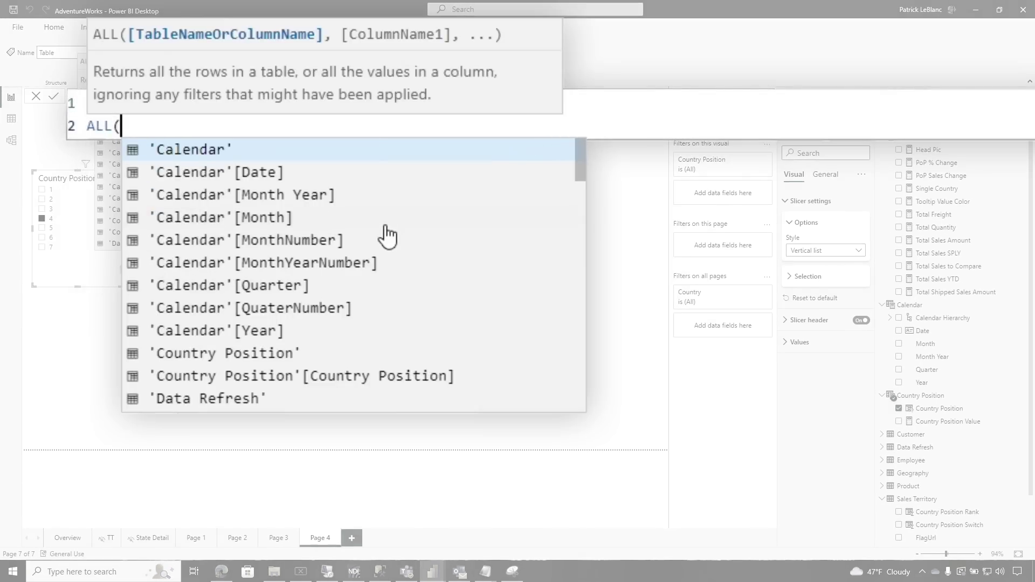
Give ALL the columns 'Sales Territory'[Sales Country] and 'Sales Territory'[Country Position Rank], then commit the Countries table.
text(count)
key(Down)
key(Down)
key(Down)
key(Down)
key(Tab)
text(,ra)
key(Tab)
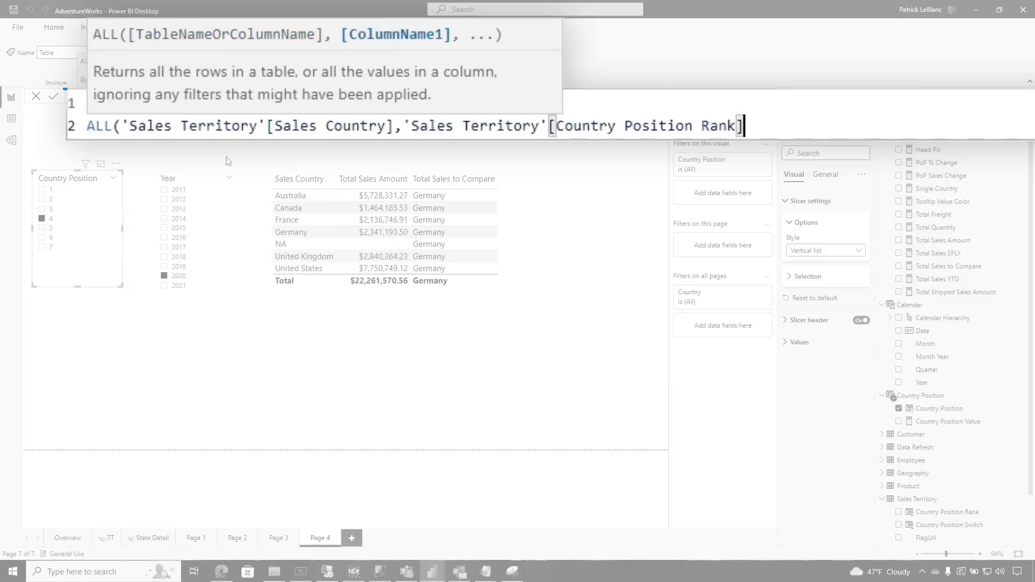
text())
key(Return)
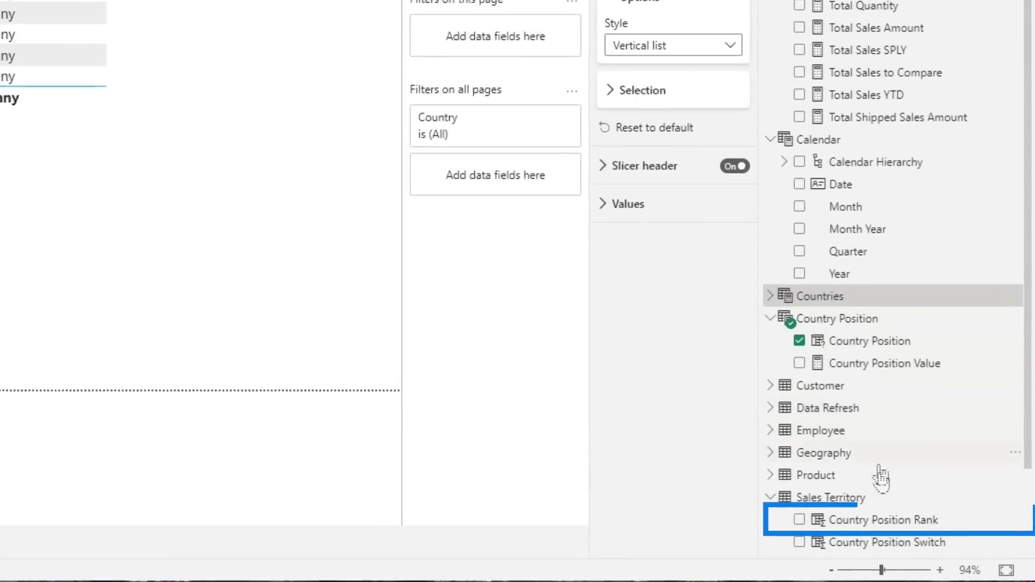
Review the Country Position Rank formula and add that field as the first column of the sales table visual.
click(878, 521)
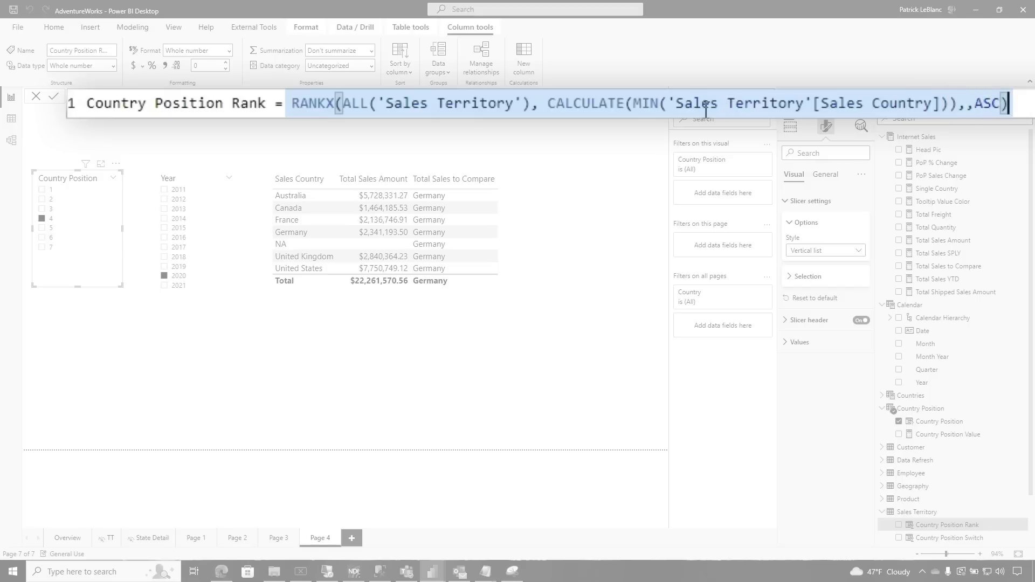
key(Return)
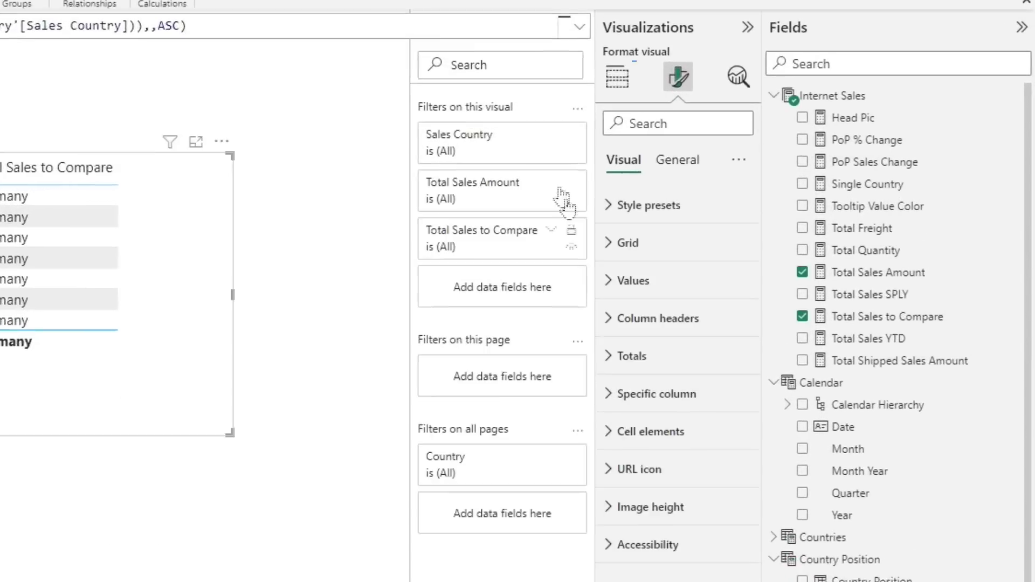
click(617, 77)
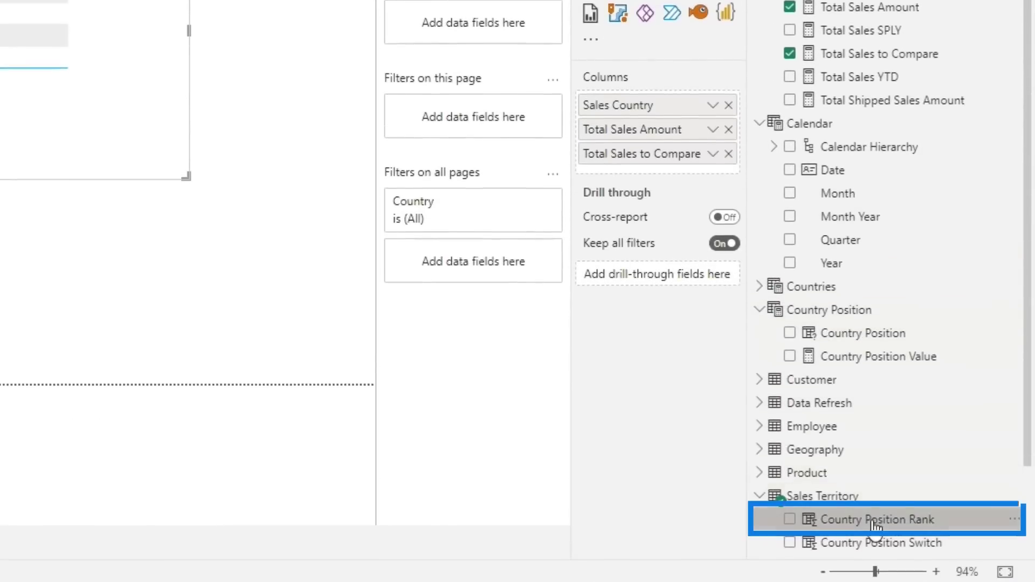
drag(875, 526, 614, 105)
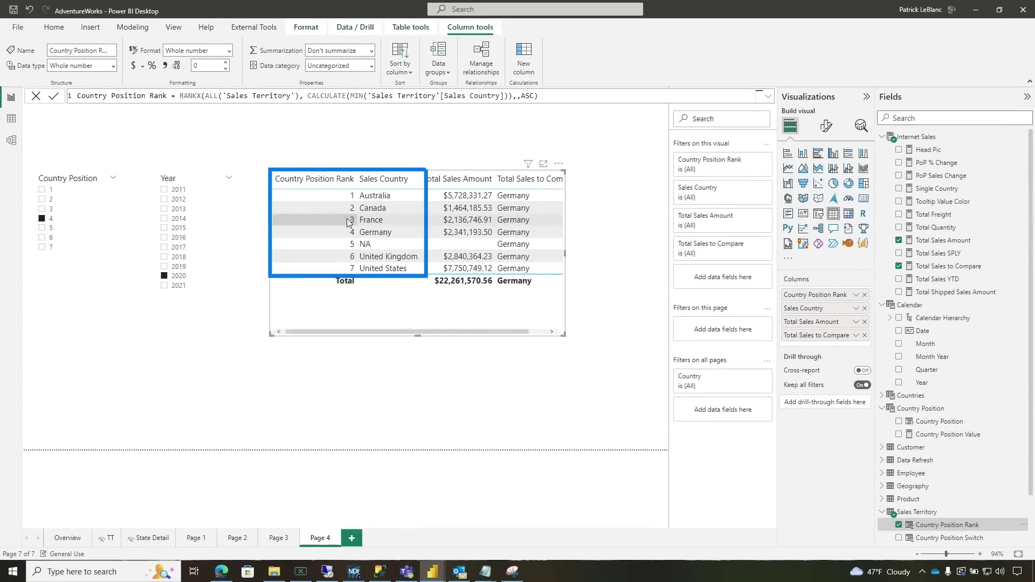
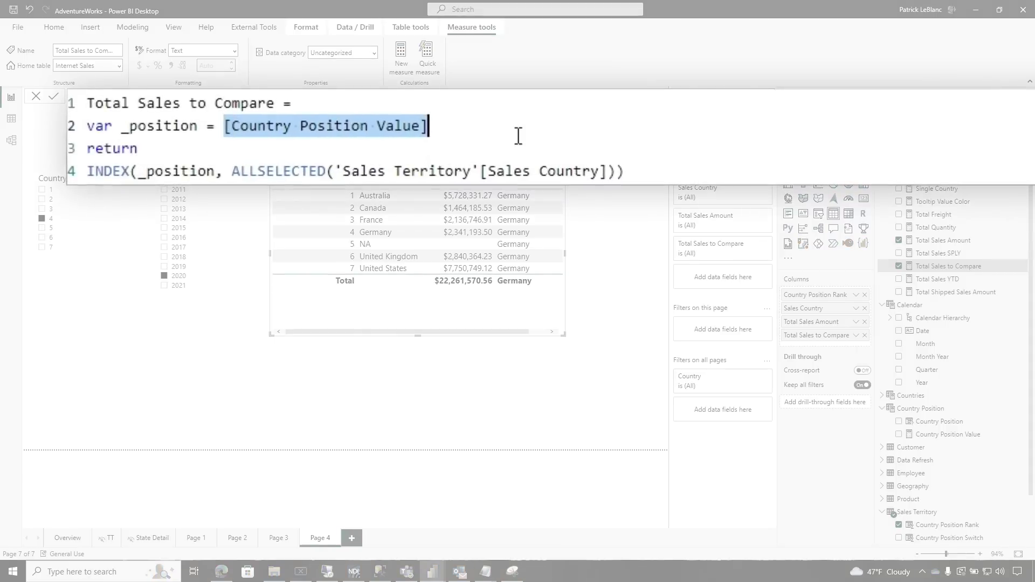
In Total Sales to Compare, replace [Country Position Value] in the _position variable with an IF that tests ISFILTERED(Countries).
key(Tab)
text(isf)
key(Tab)
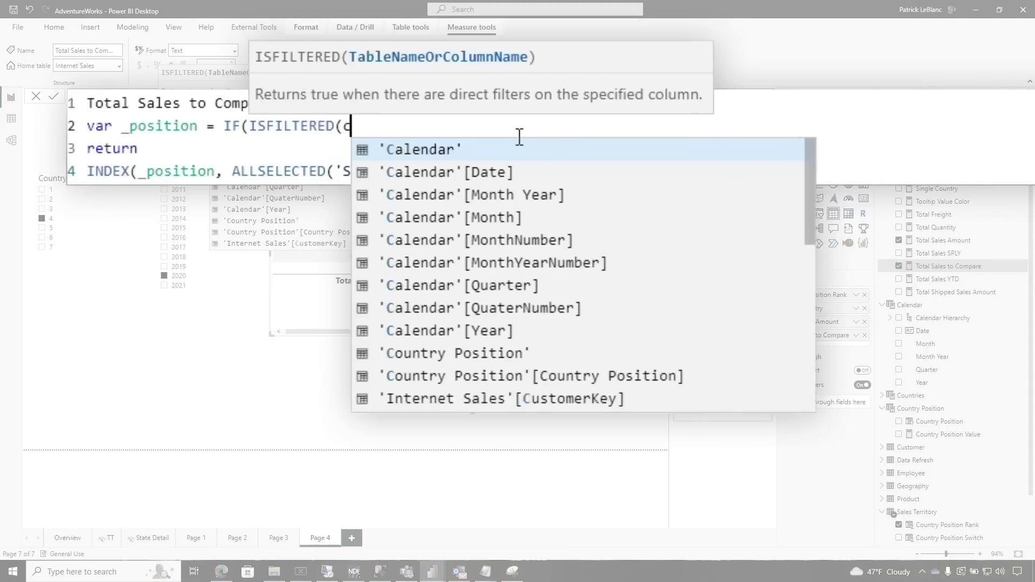
text(count)
key(Tab)
Complete the IF with SELECTEDVALUE(Countries[Country Position Rank]) as the true result and 1 as the false result.
text(), sele)
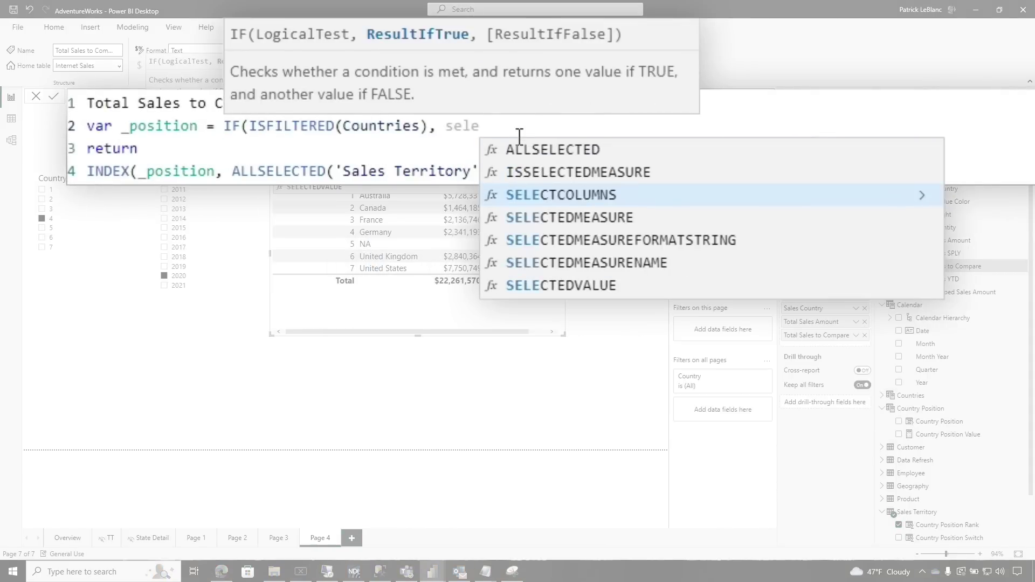
key(Down)
key(Down)
key(Down)
key(Down)
key(Tab)
text(count)
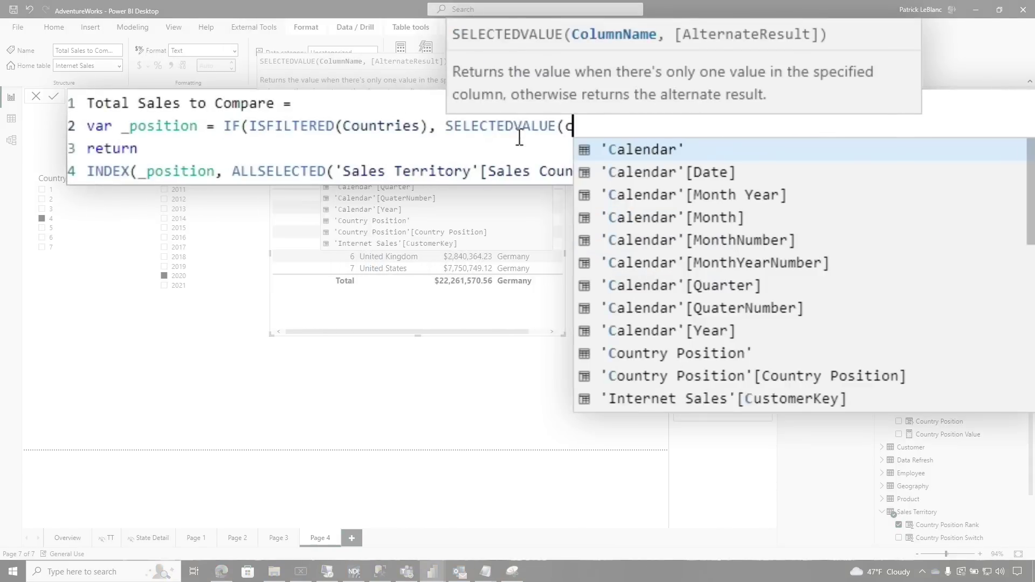
key(Down)
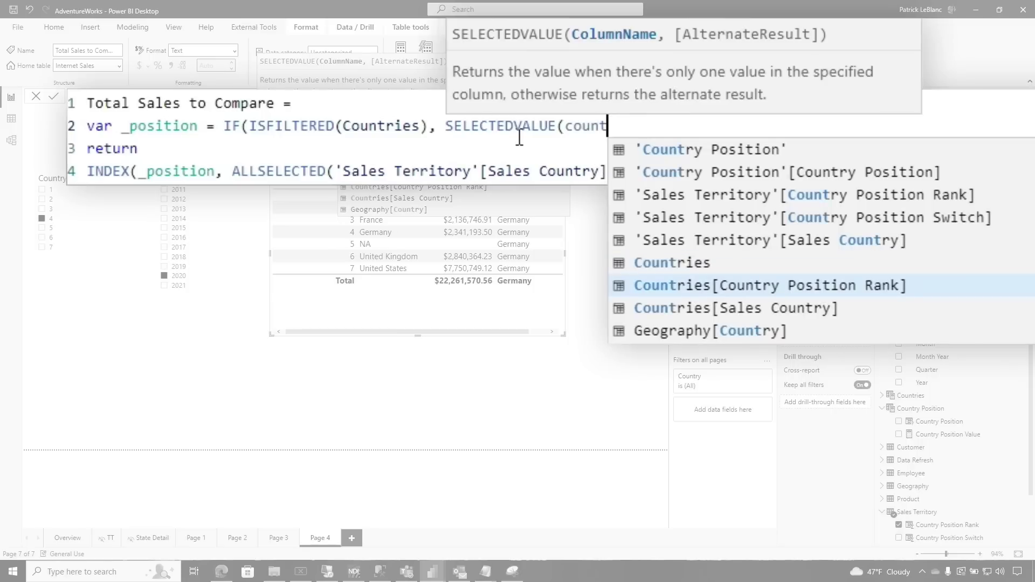
key(Tab)
text())
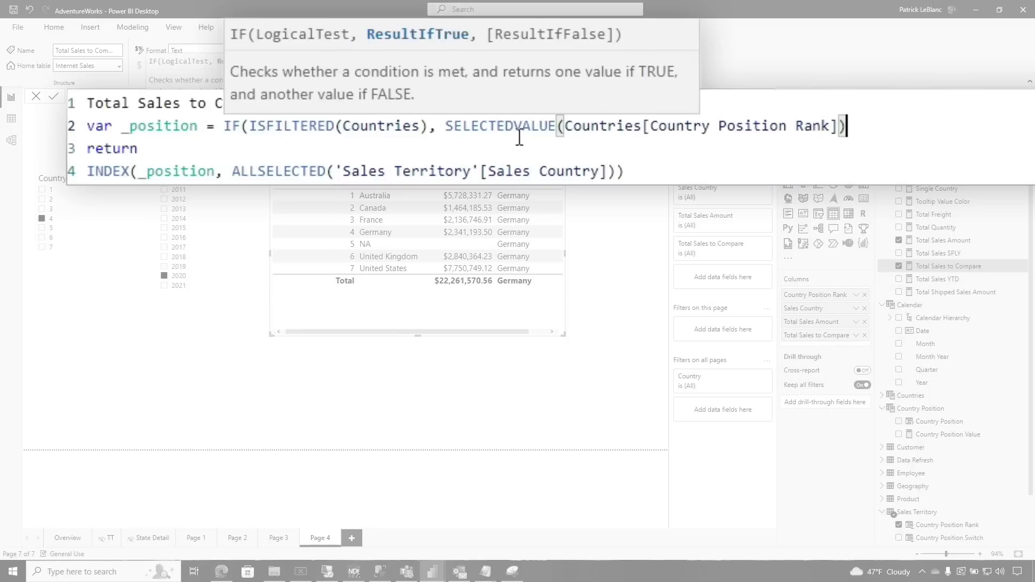
text(, 1) return )
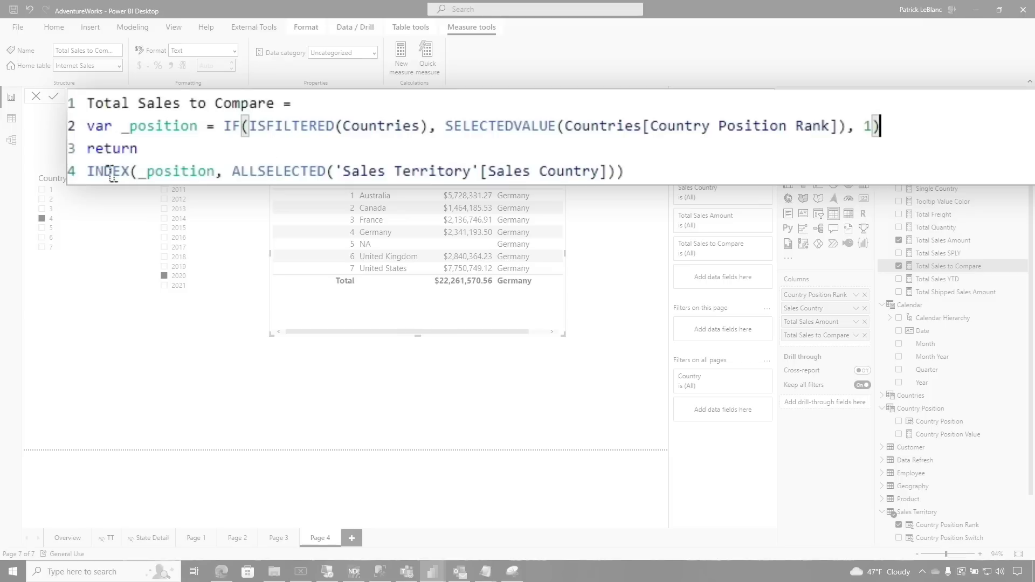
Wrap the INDEX expression in CALCULATE with [Total Sales Amount] as the expression and INDEX as its filter.
text(cal)
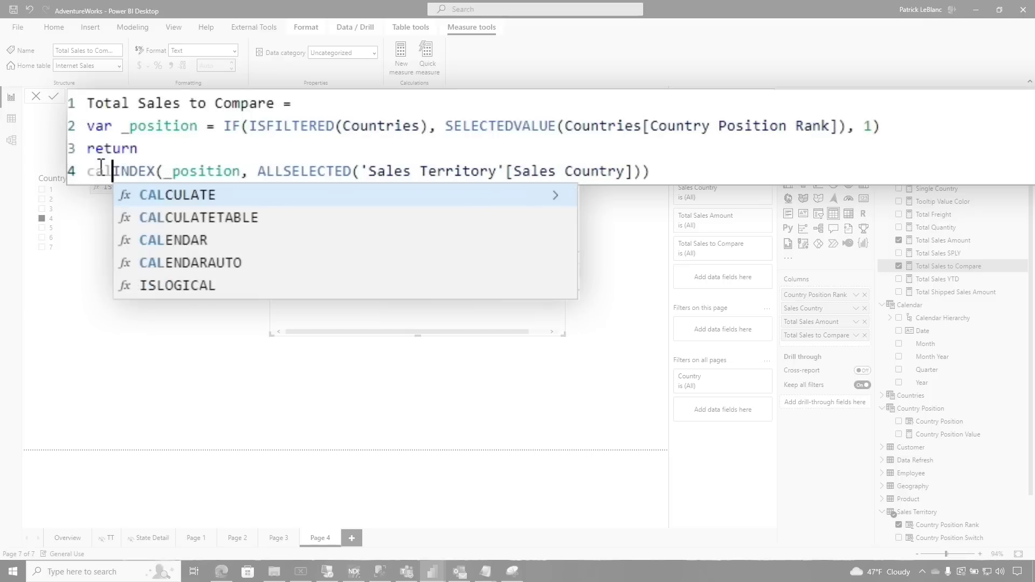
key(Tab)
text([tot)
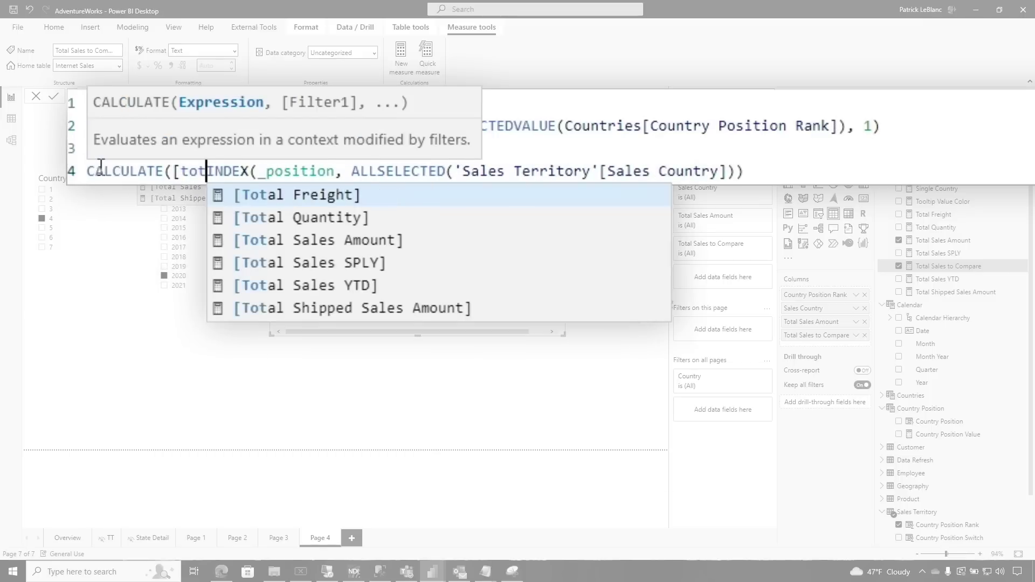
key(Down)
key(Down)
key(Tab)
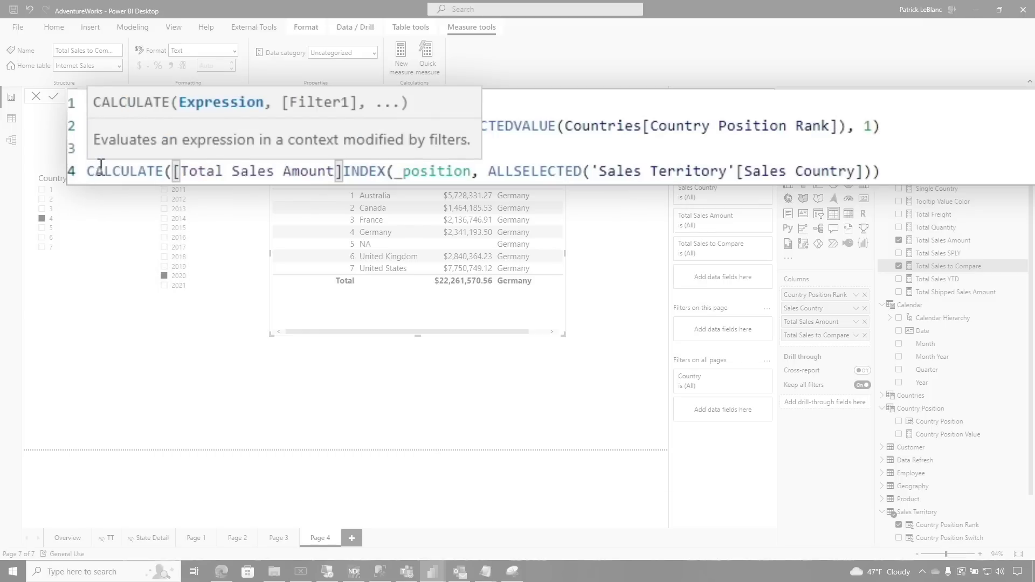
text(,)
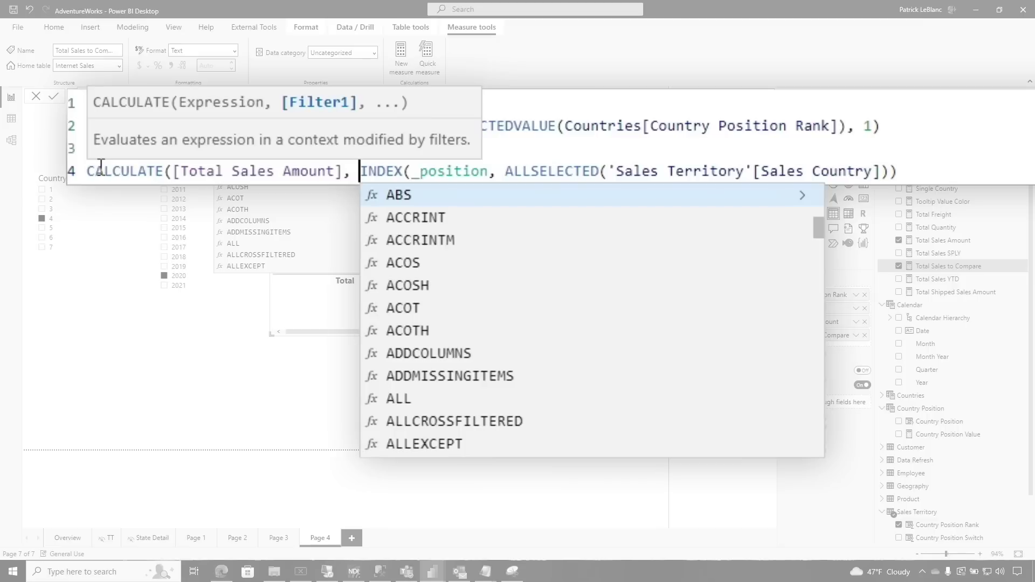
key(Escape)
text())
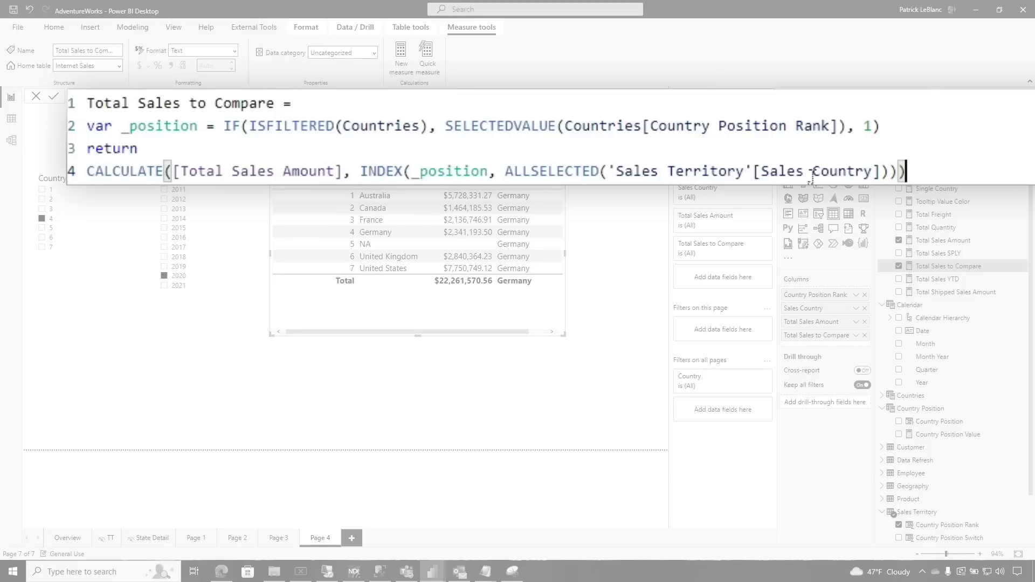
Add 'Sales Territory'[Country Position Rank] as a second column inside ALLSELECTED and commit the Total Sales to Compare measure.
click(881, 175)
scroll(791, 139, down, 3)
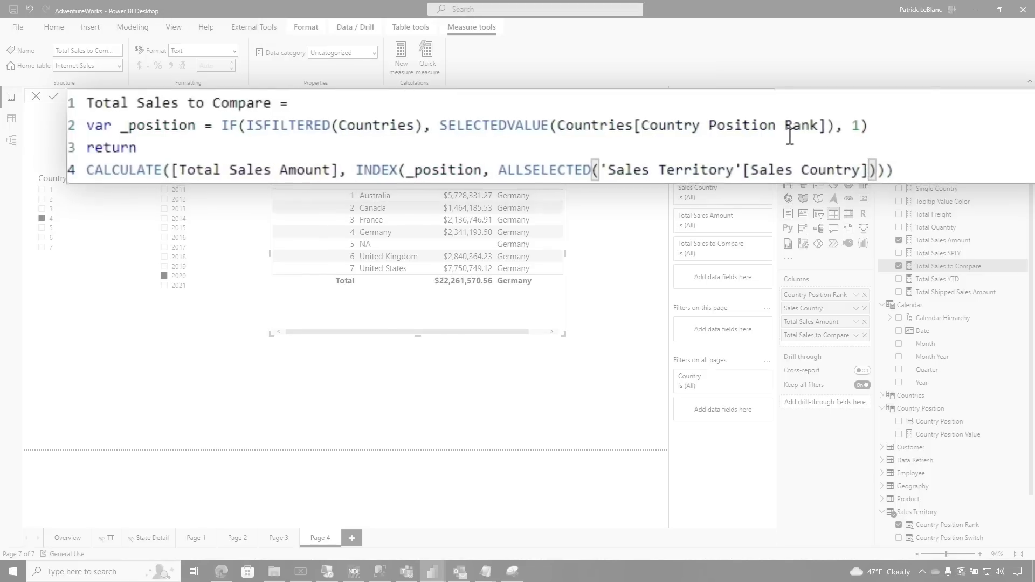
text(,)
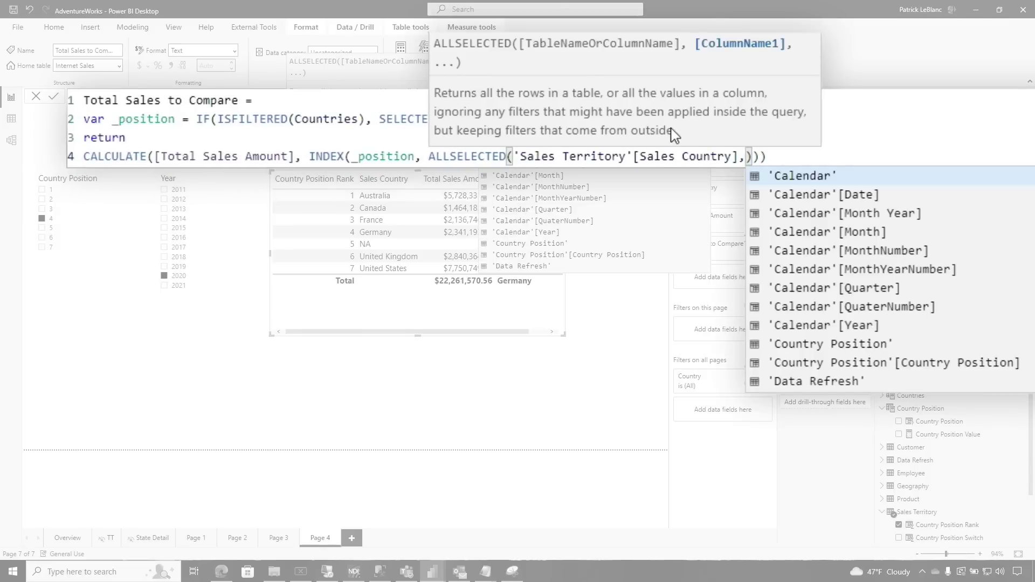
text( po)
key(Down)
key(Down)
key(Down)
key(Tab)
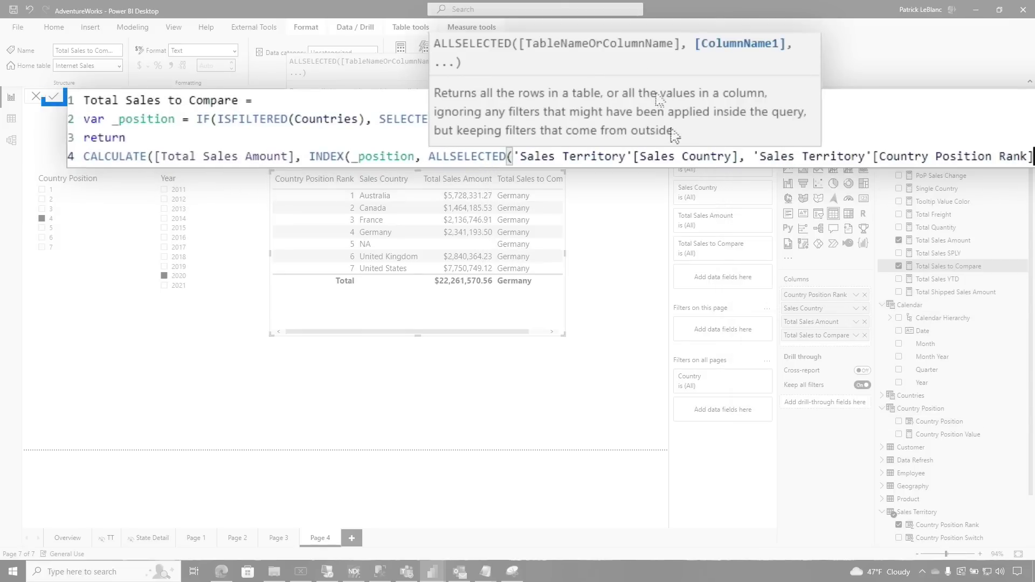
click(54, 96)
Delete the Country Position slicer from the report page and select the sales table visual.
click(124, 248)
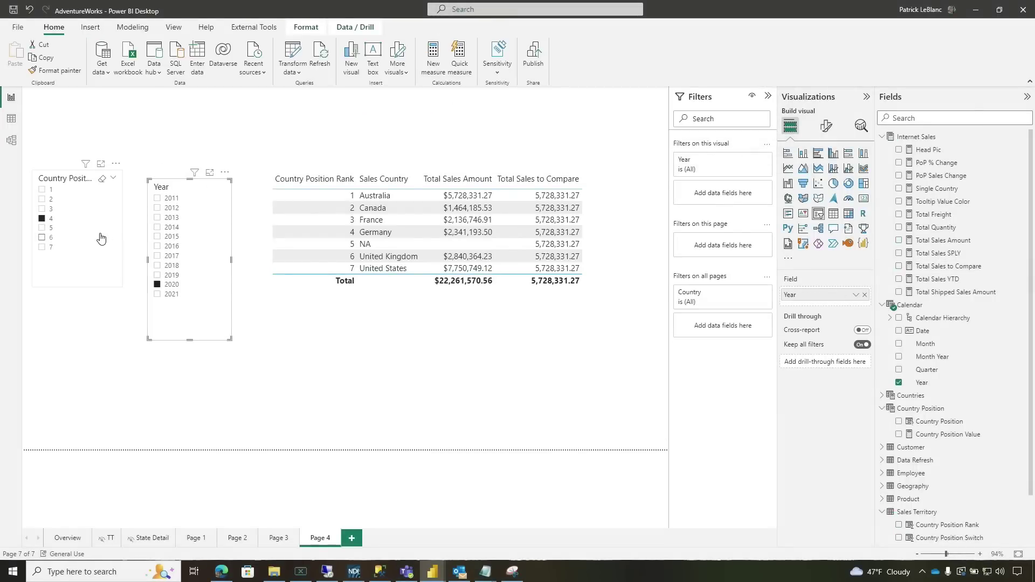
key(Delete)
click(358, 207)
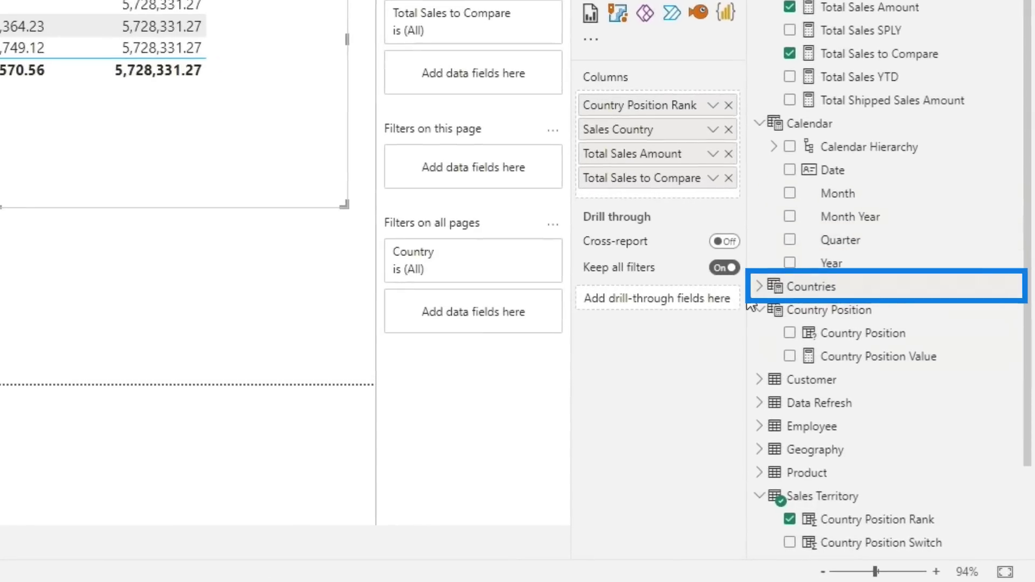
Create a slicer from the Sales Country field of the Countries table, place it below the Year slicer, and pick a country in it.
click(760, 292)
drag(809, 333, 59, 371)
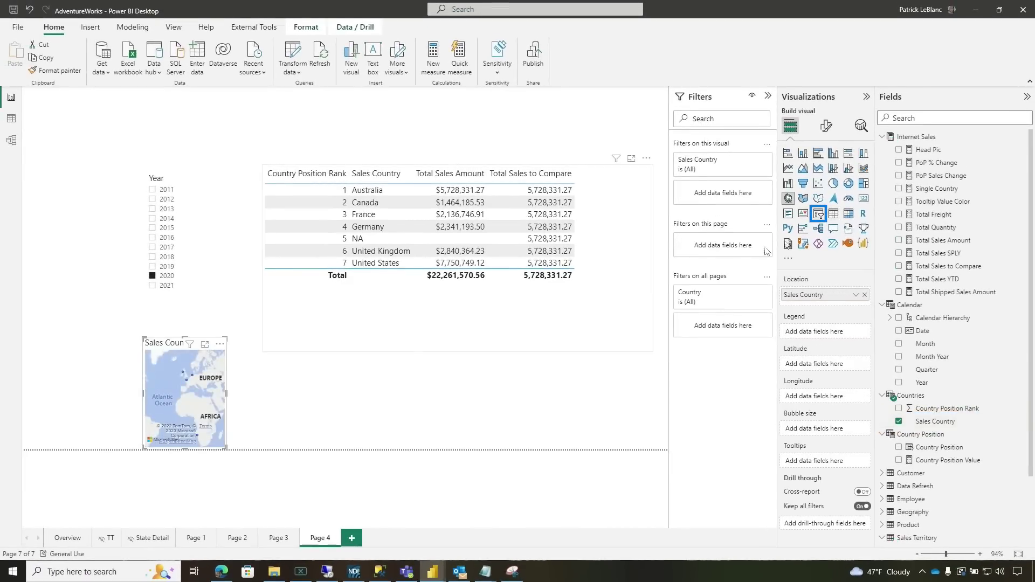
click(819, 214)
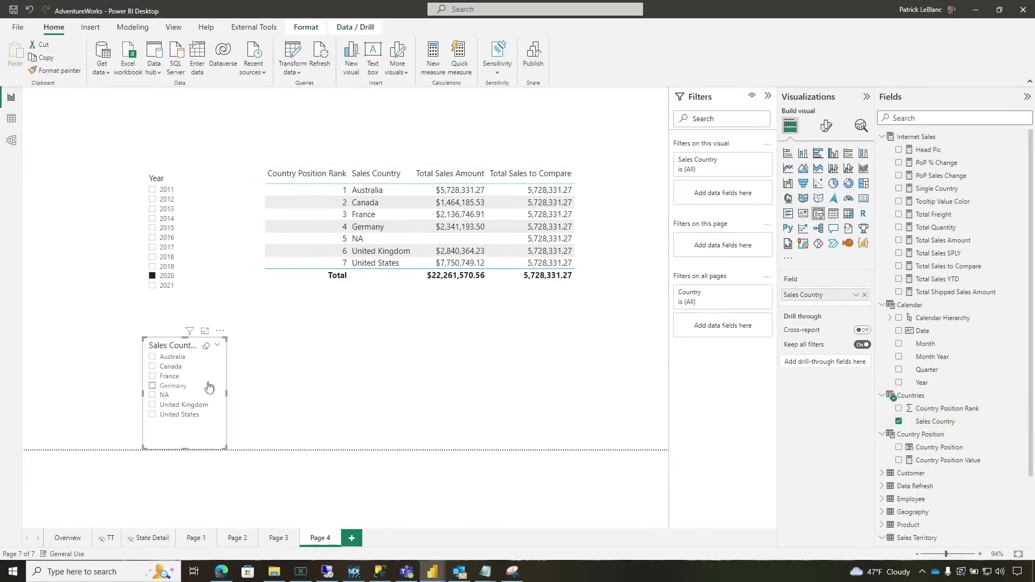
drag(210, 389, 191, 369)
click(134, 346)
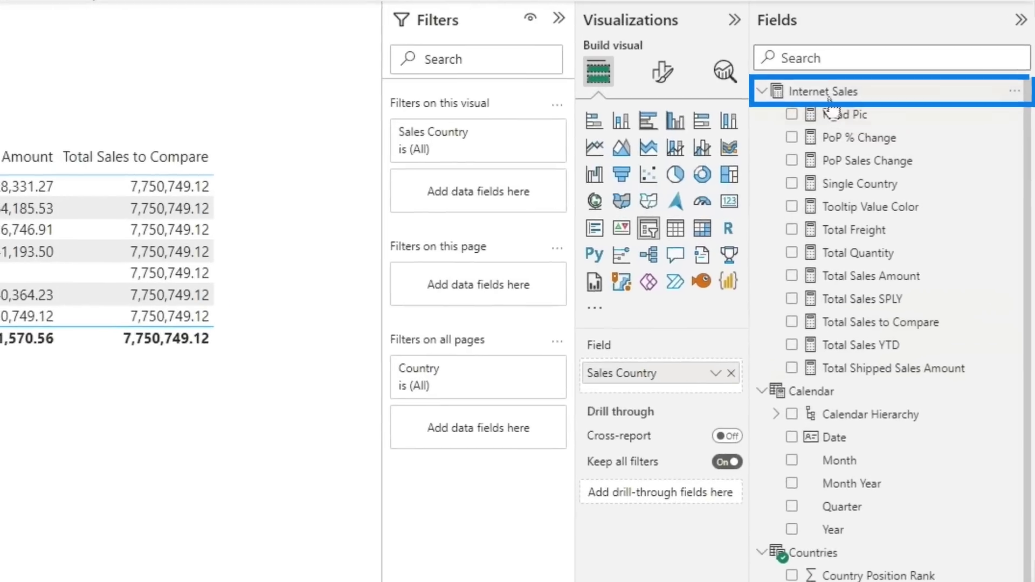
Create a new measure named Compare PCT in the Internet Sales table and begin it with DIVIDE.
right_click(919, 138)
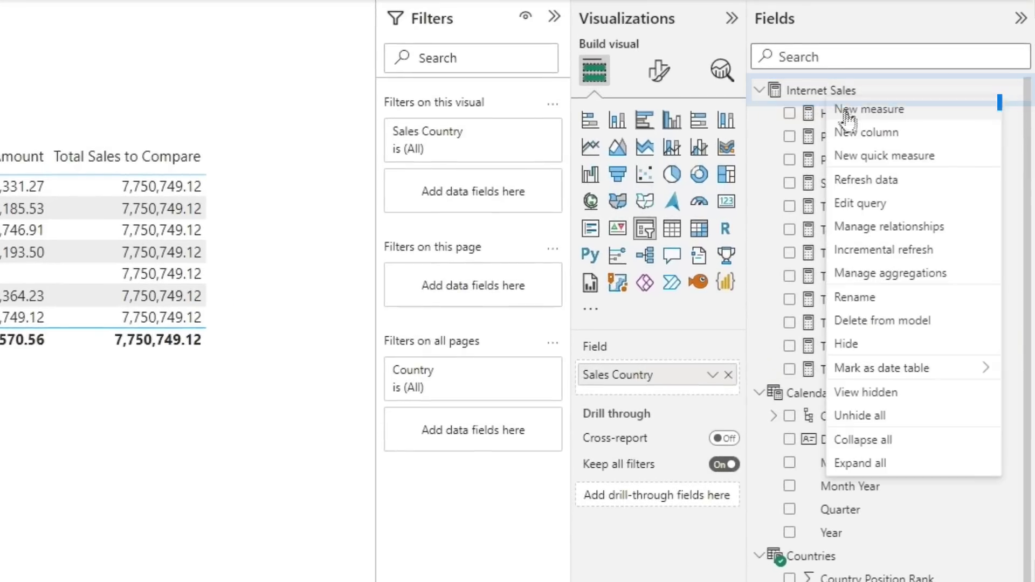
click(846, 111)
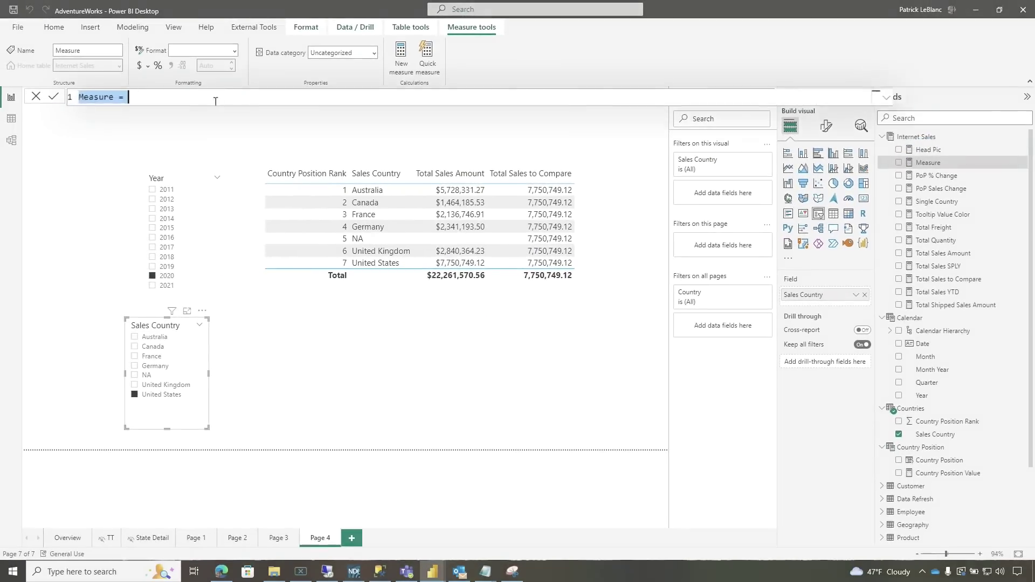
text(Compare P)
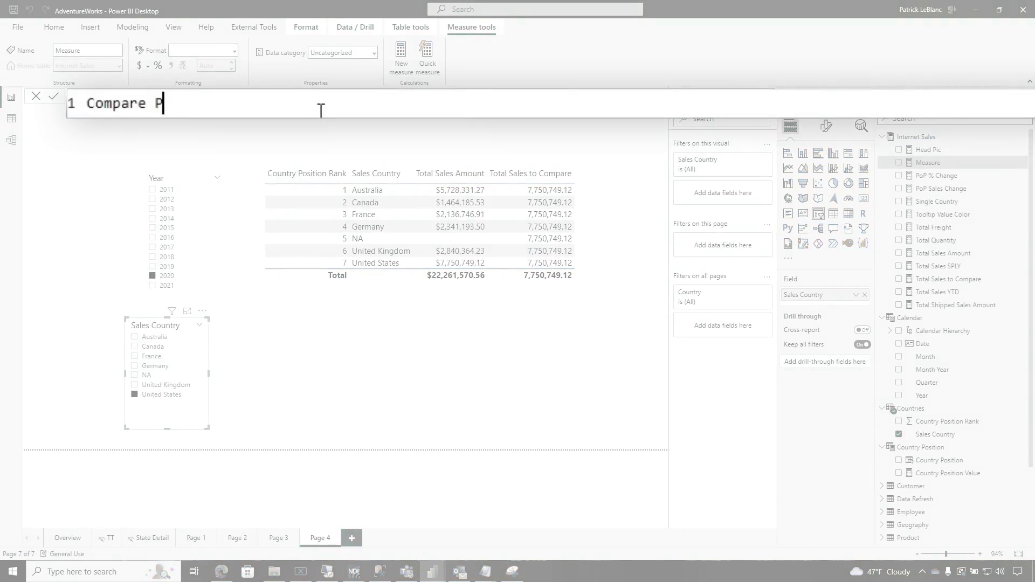
text(CT = DIVIDE()
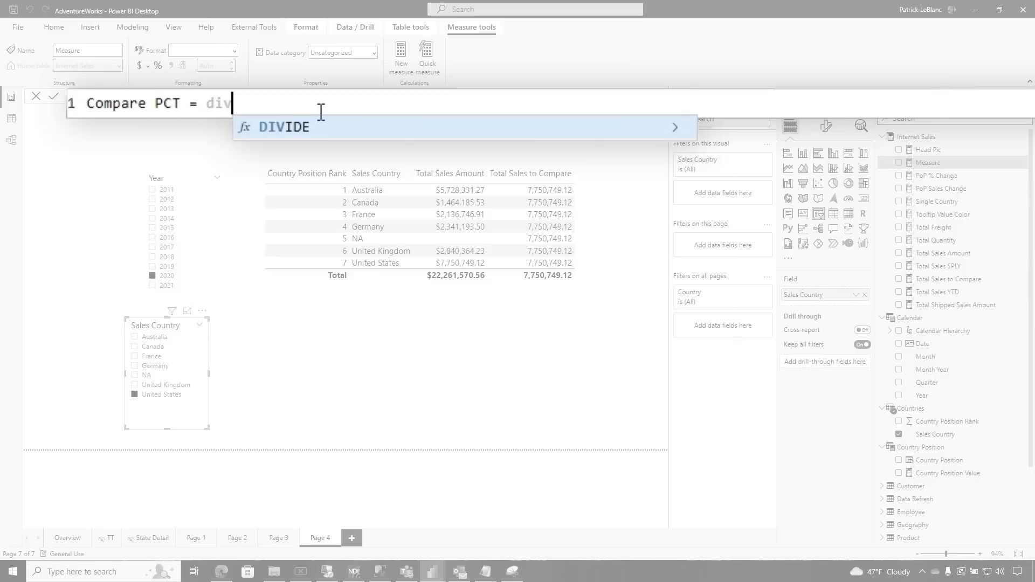
Divide [Total Sales Amount] by [Total Sales to Compare] in the Compare PCT measure and commit it.
text([to)
key(Down)
key(Down)
key(Down)
key(Tab)
text(, [to)
key(Down)
key(Down)
key(Down)
key(Down)
key(Down)
key(Tab)
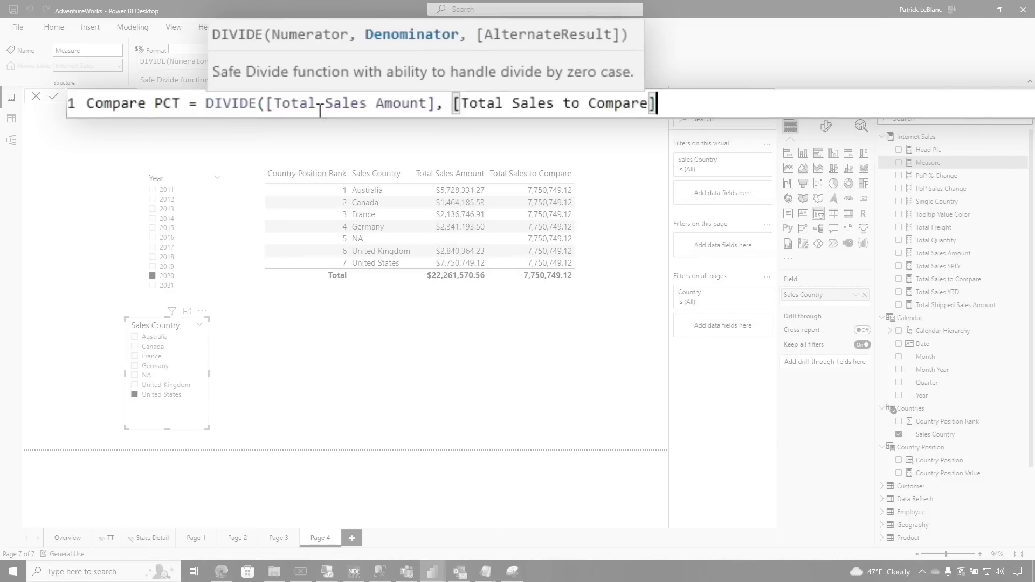
text())
key(Return)
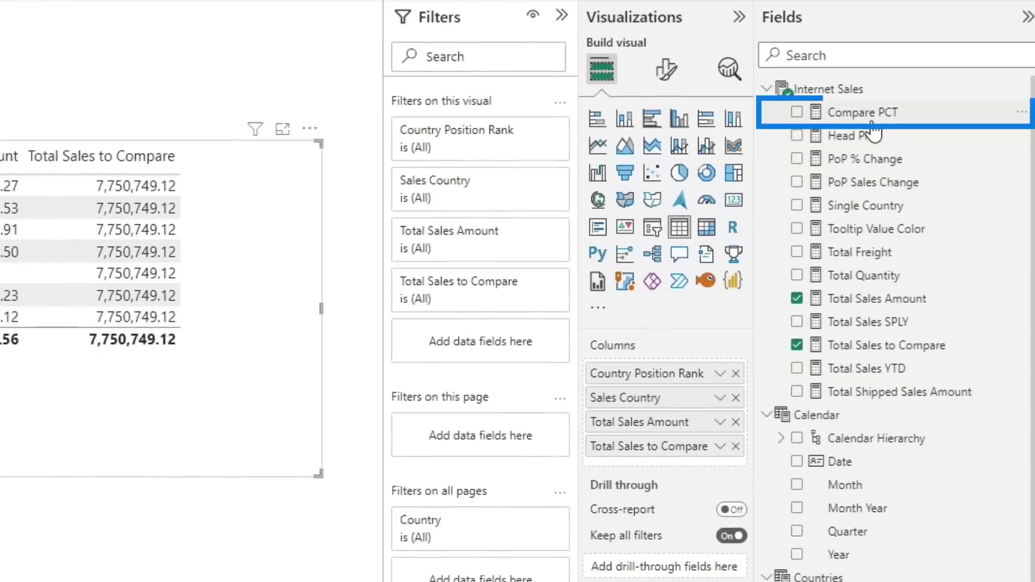
Add Compare PCT to the sales table and test it with Australia, Canada, France and United Kingdom in the Sales Country slicer.
drag(862, 113, 467, 321)
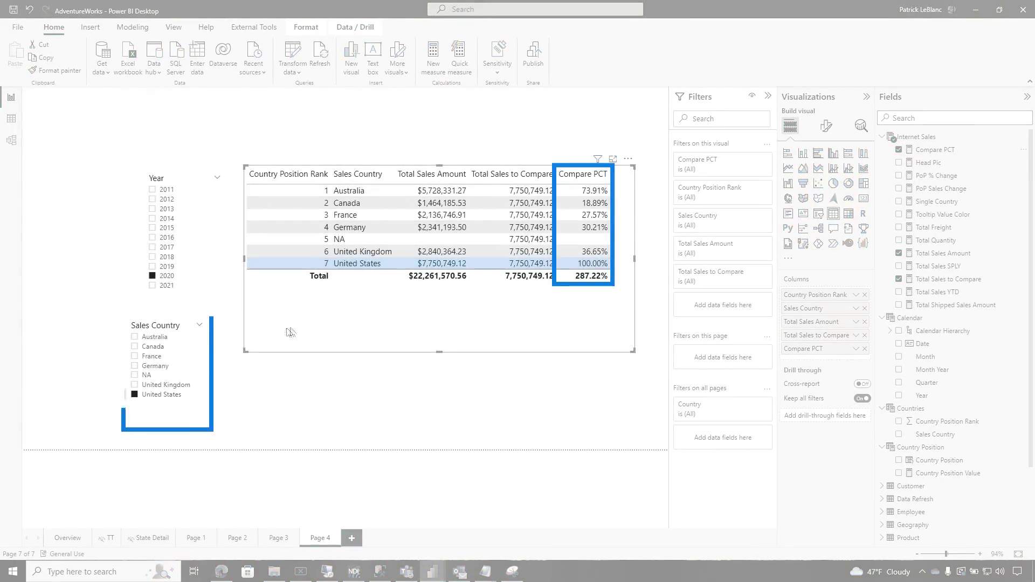
click(155, 336)
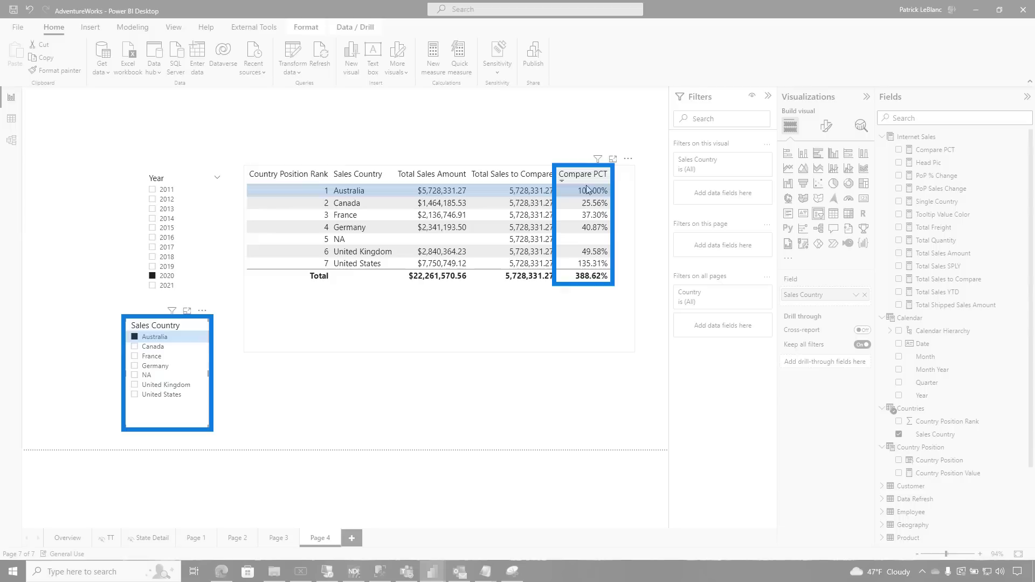
click(154, 347)
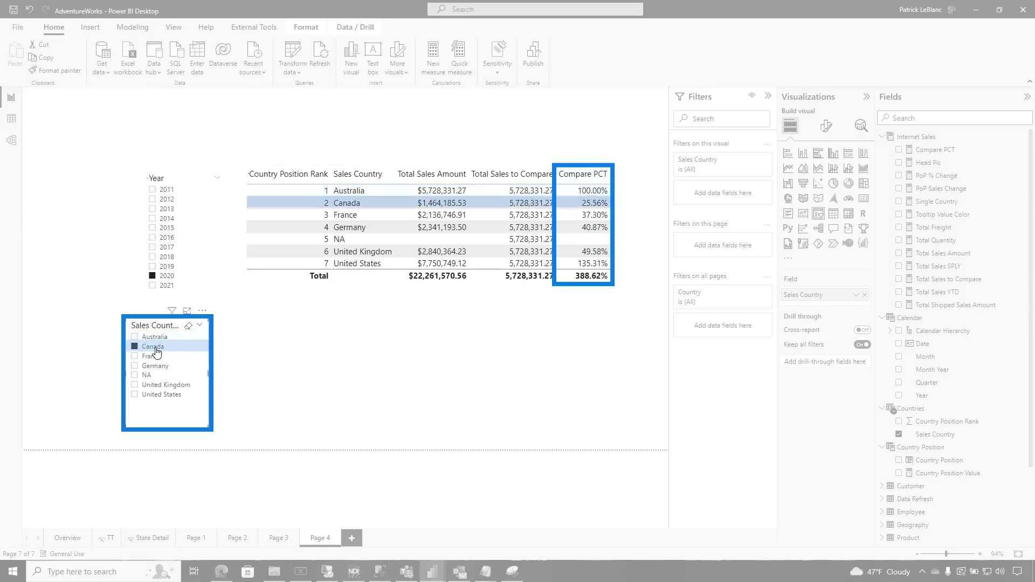
click(156, 357)
click(162, 385)
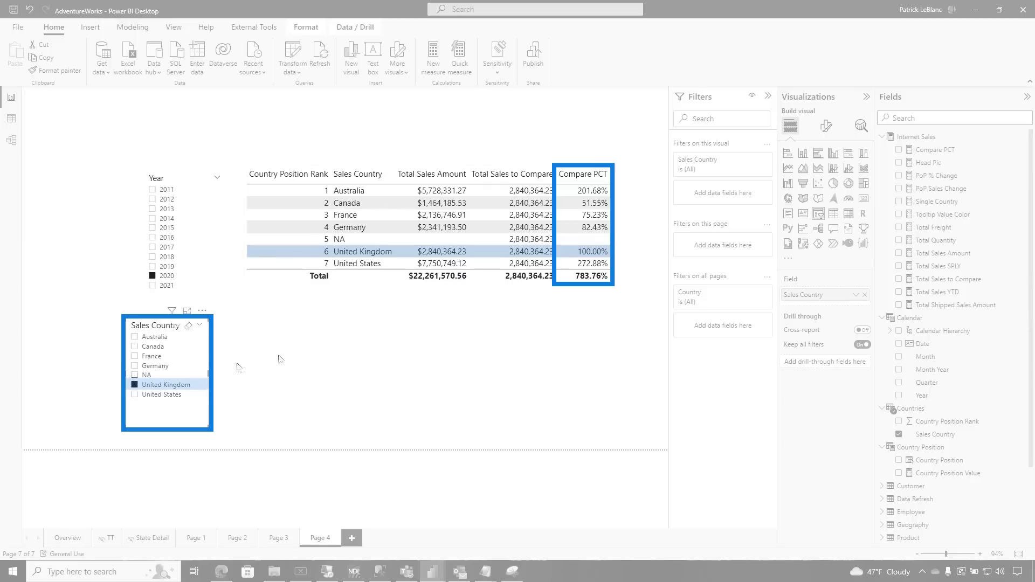